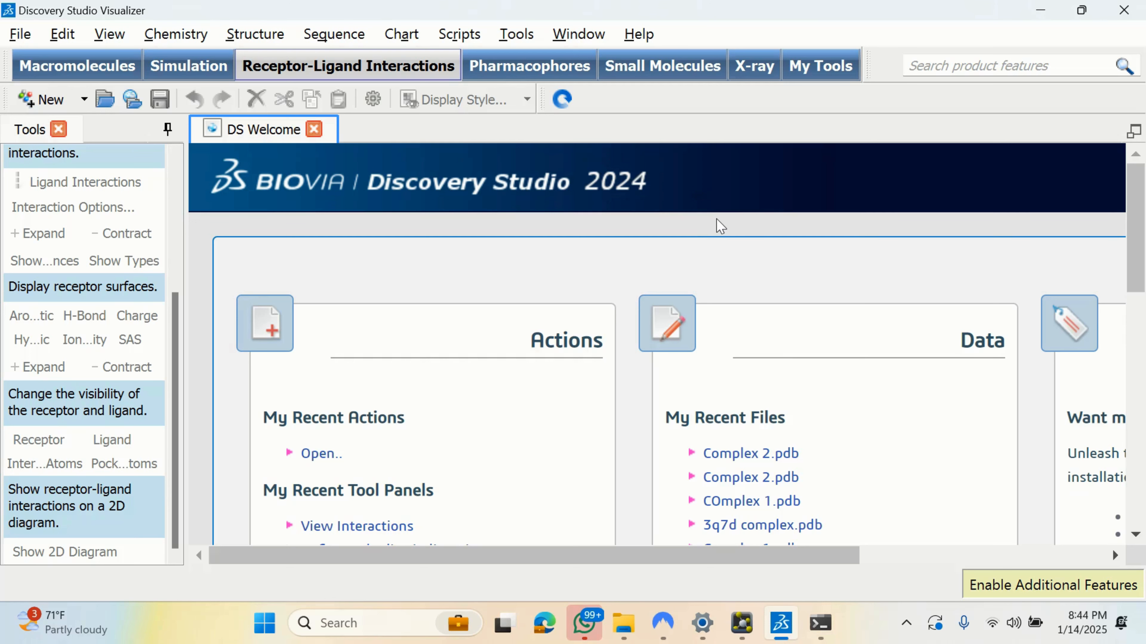
Step: Browse the MD WORK file list in the Open dialog, then close it without opening anything
scroll(717, 219, "down", 2, "ctrl")
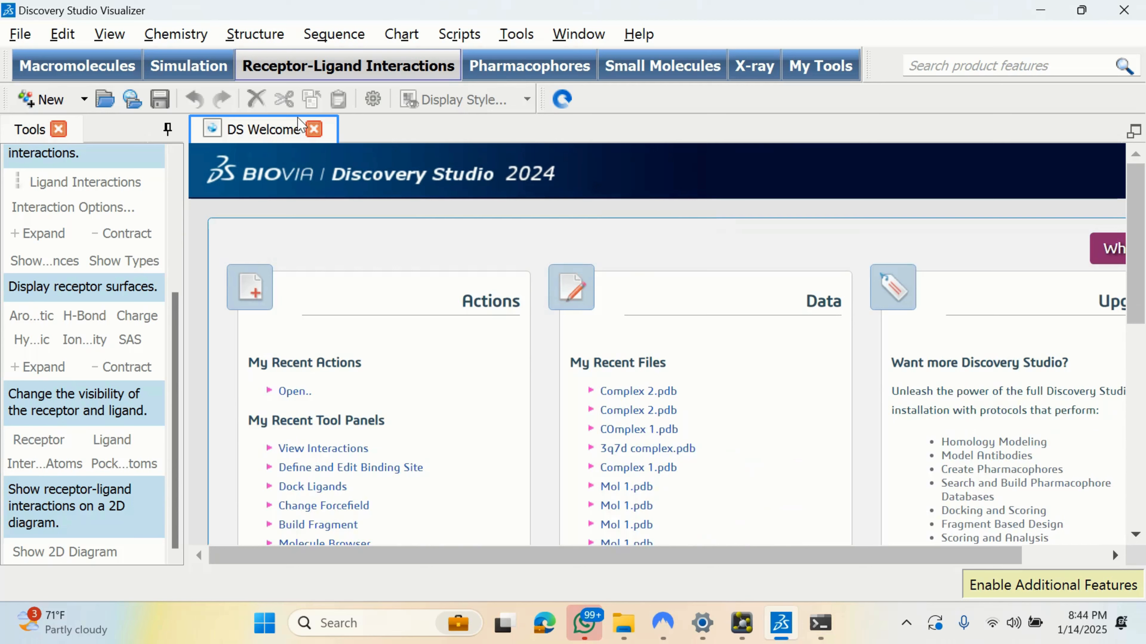
left_click(27, 37)
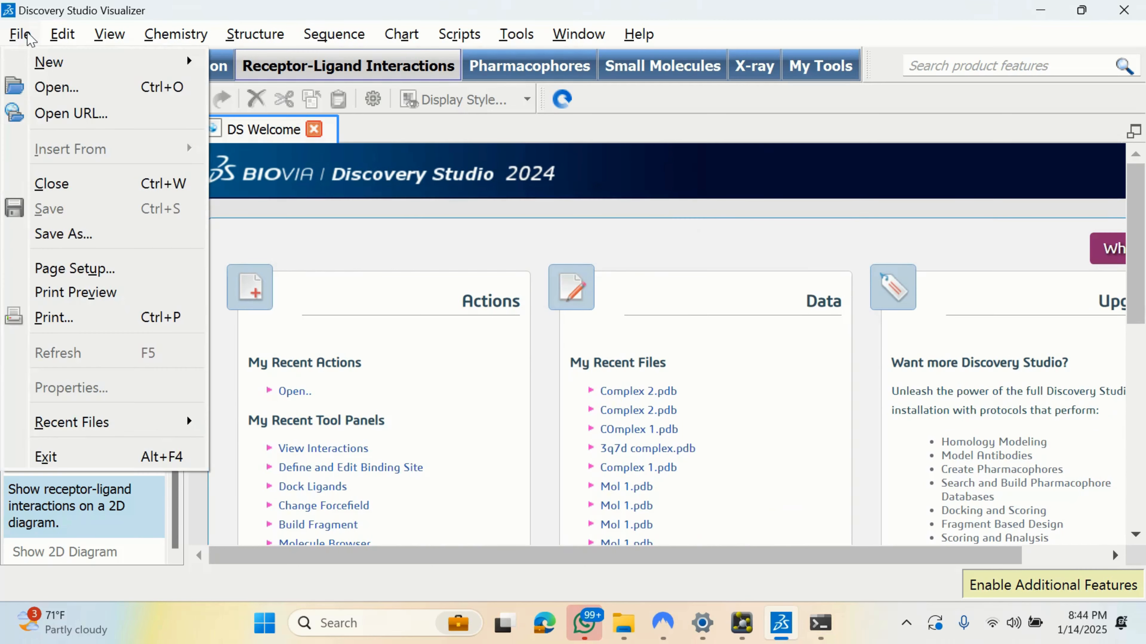
left_click(49, 87)
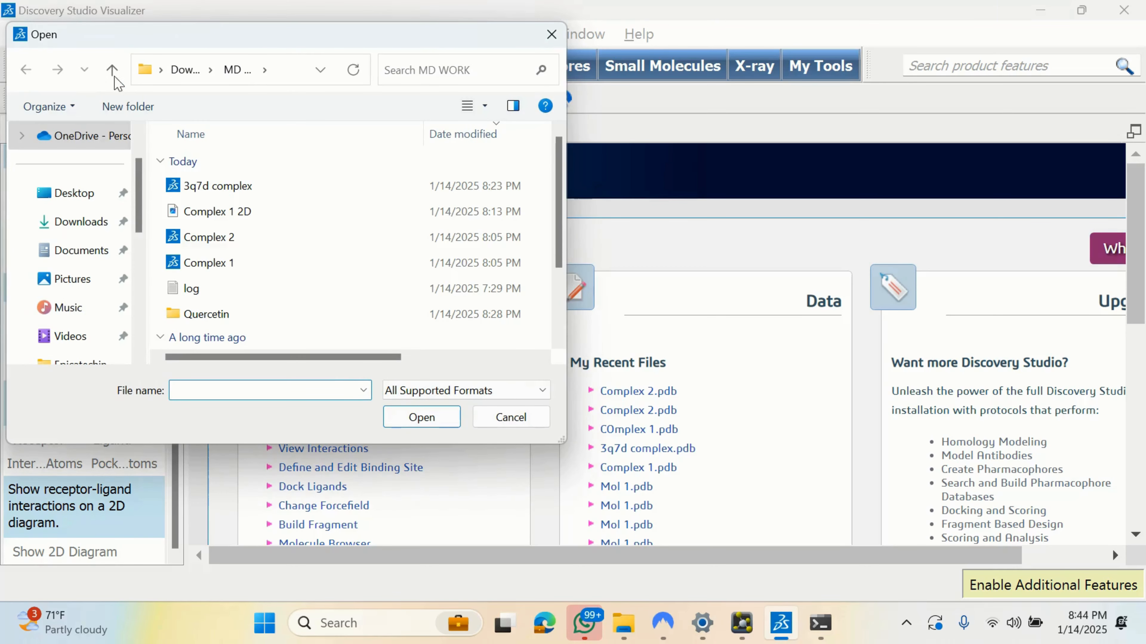
left_click_drag(560, 181, 560, 131)
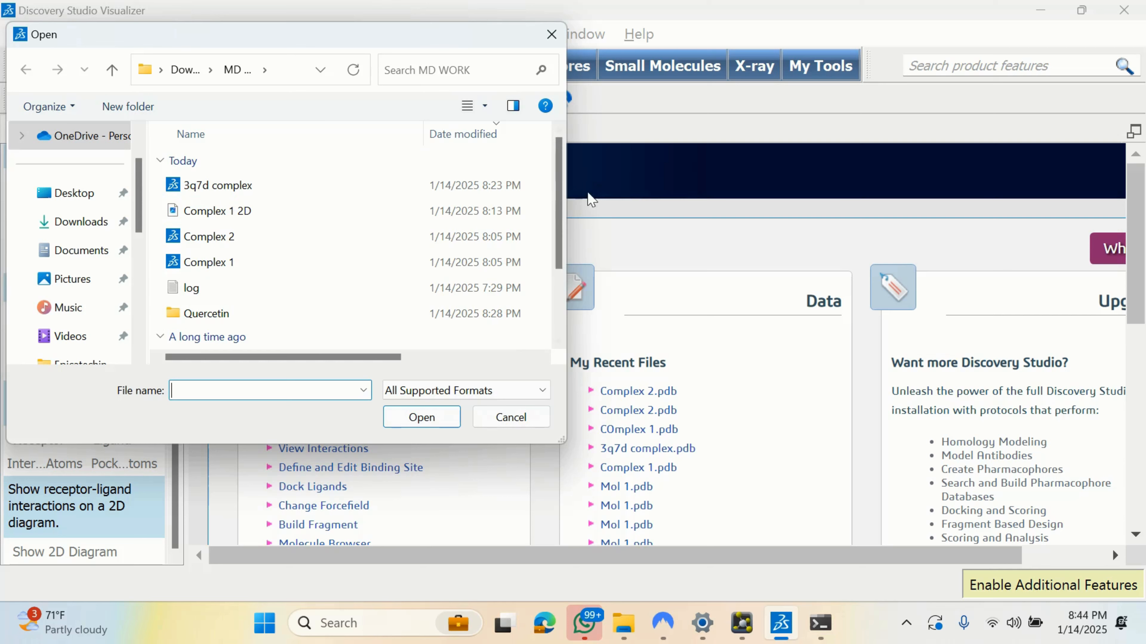
mouse_move(561, 173)
left_mouse_down()
mouse_move(551, 269)
mouse_move(559, 153)
left_mouse_up()
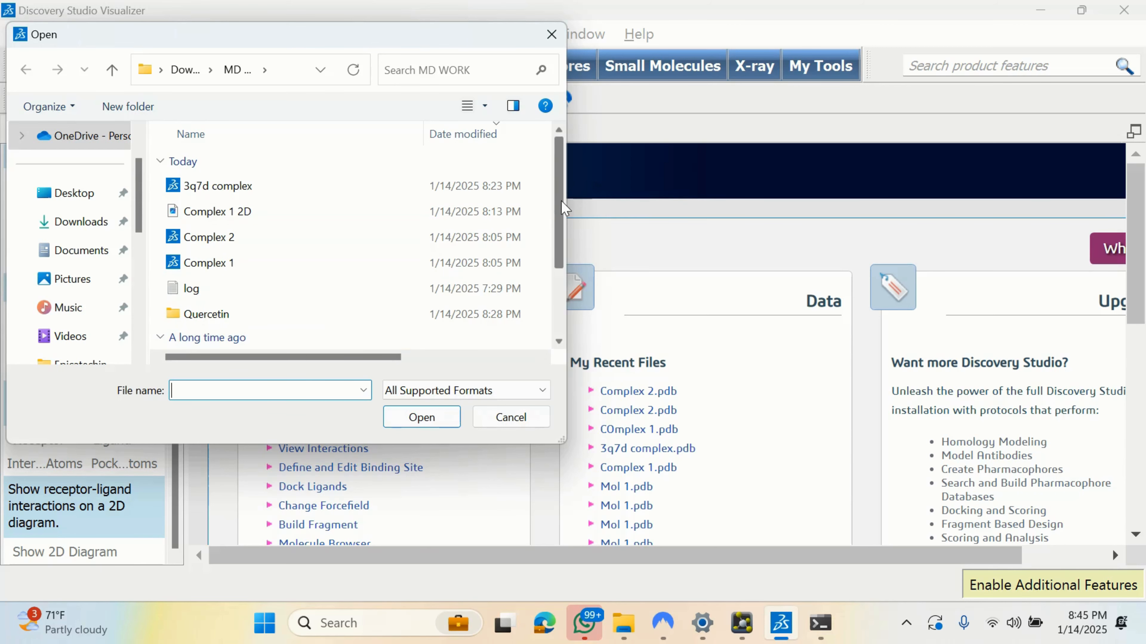
left_click_drag(561, 201, 562, 228)
left_click_drag(559, 218, 562, 292)
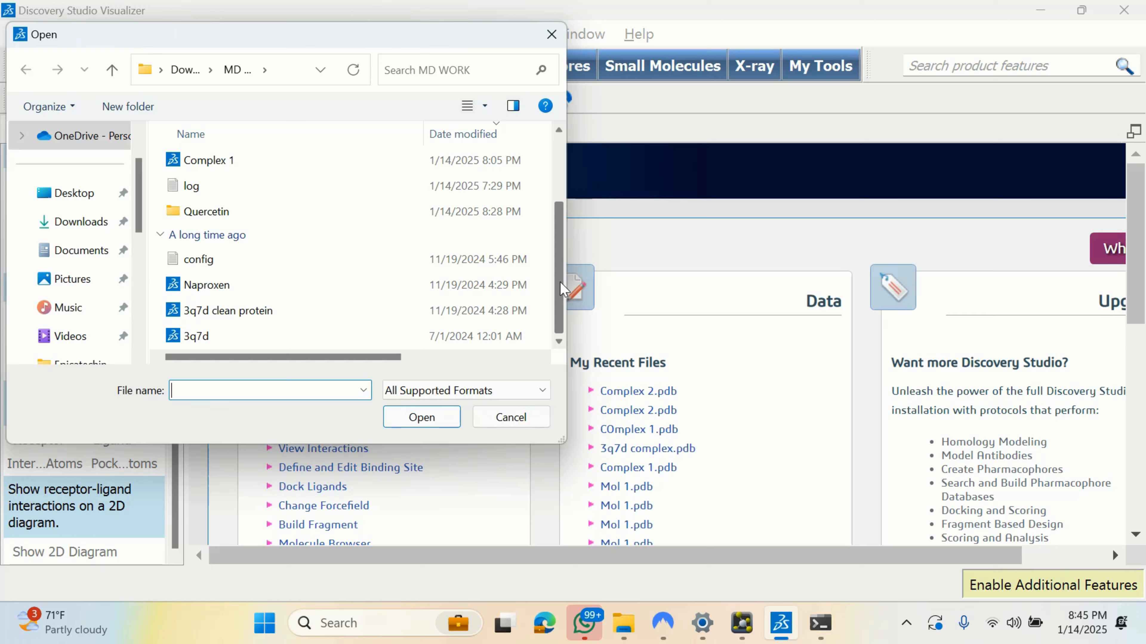
left_click_drag(560, 280, 564, 199)
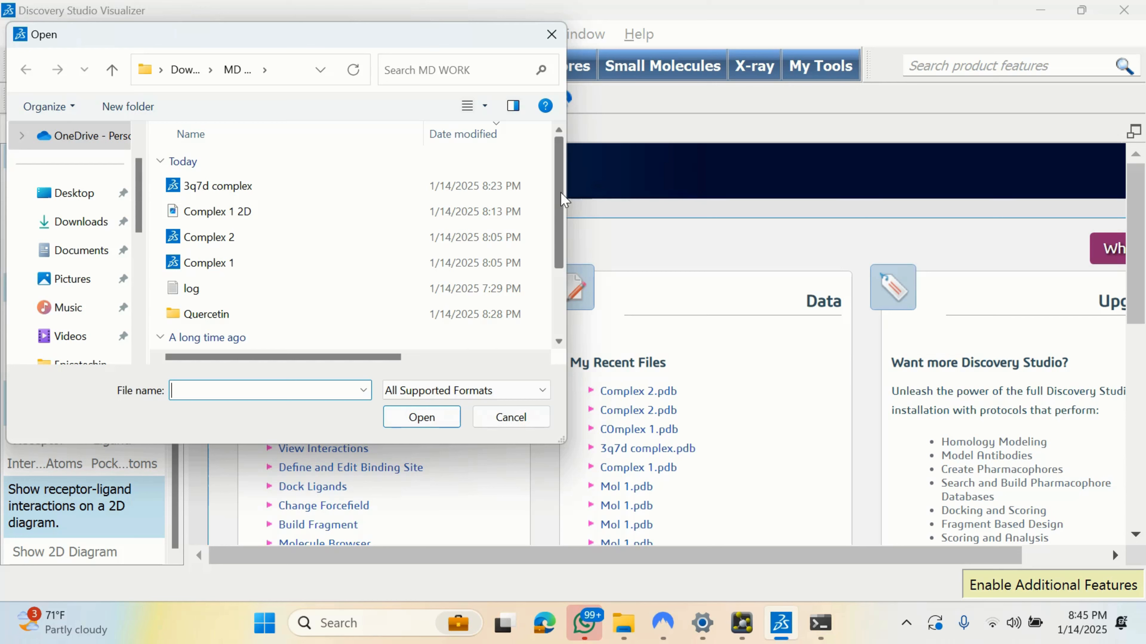
mouse_move(563, 201)
left_mouse_down()
mouse_move(563, 256)
mouse_move(564, 190)
left_mouse_up()
left_click_drag(557, 190, 558, 194)
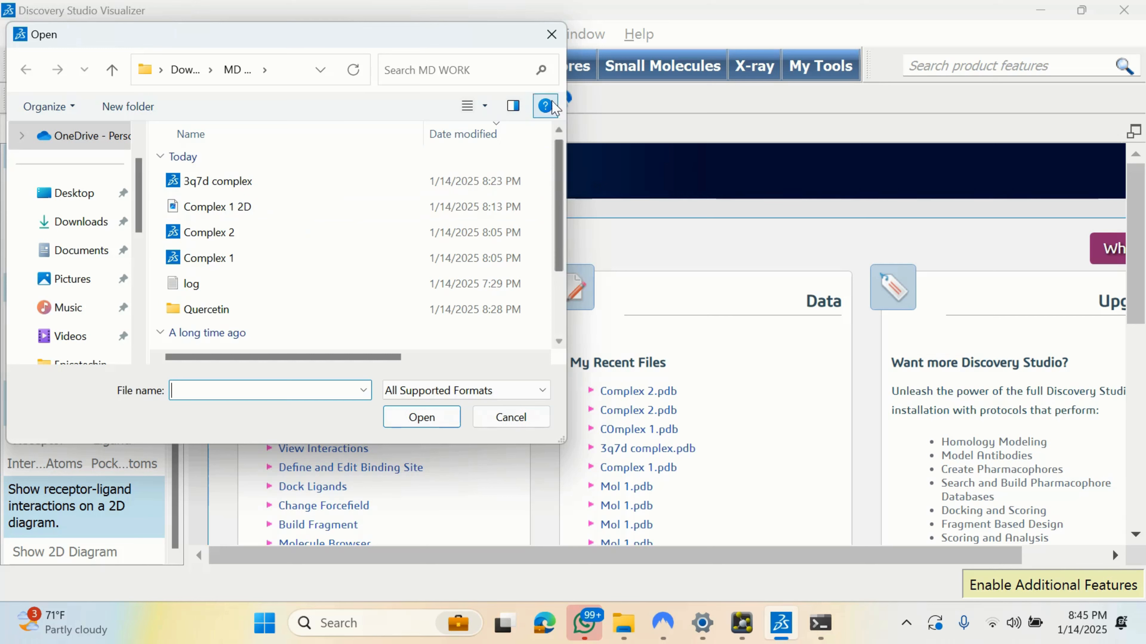
left_click(552, 36)
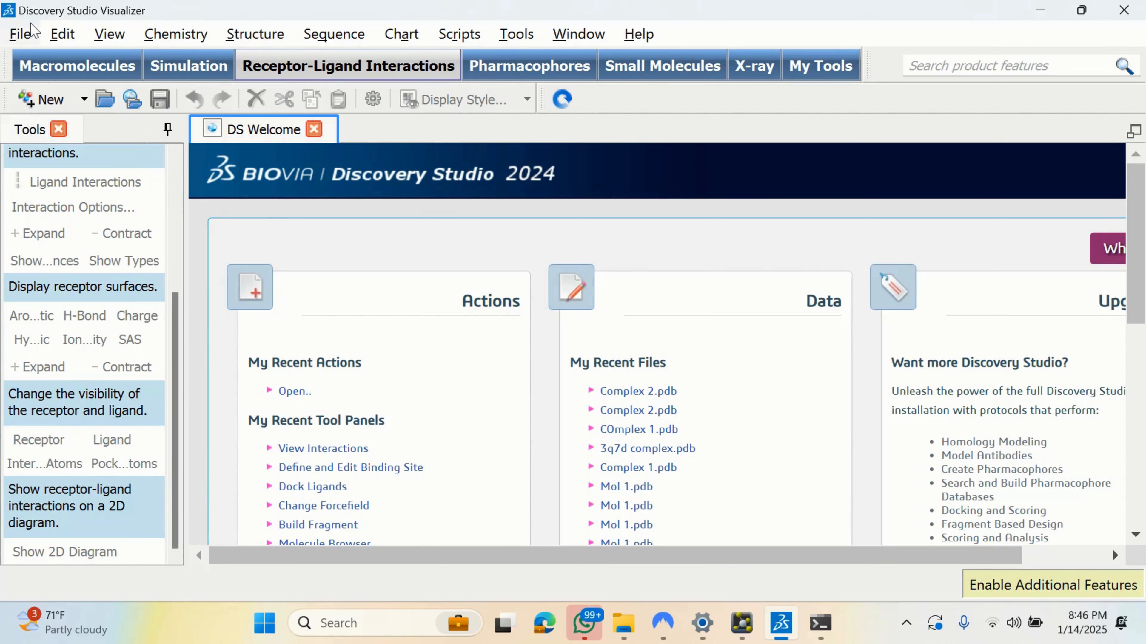
Step: Reopen the Open dialog on MD WORK, then bring the Quercetin folder window forward
left_click(20, 33)
left_click(54, 86)
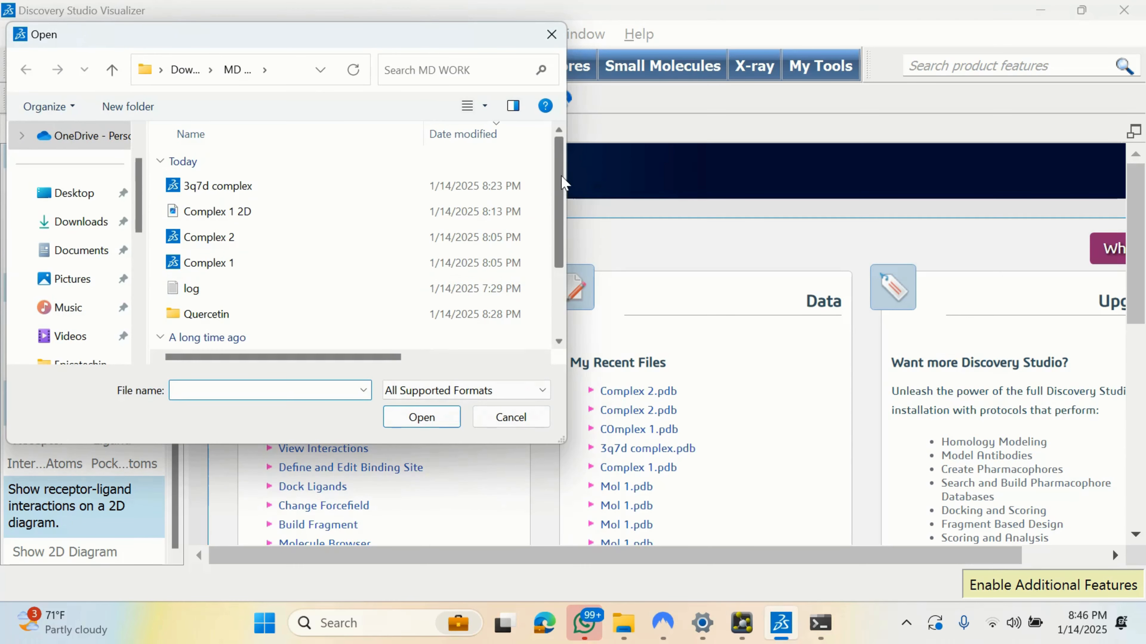
mouse_move(559, 176)
left_mouse_down()
mouse_move(556, 236)
mouse_move(555, 183)
left_mouse_up()
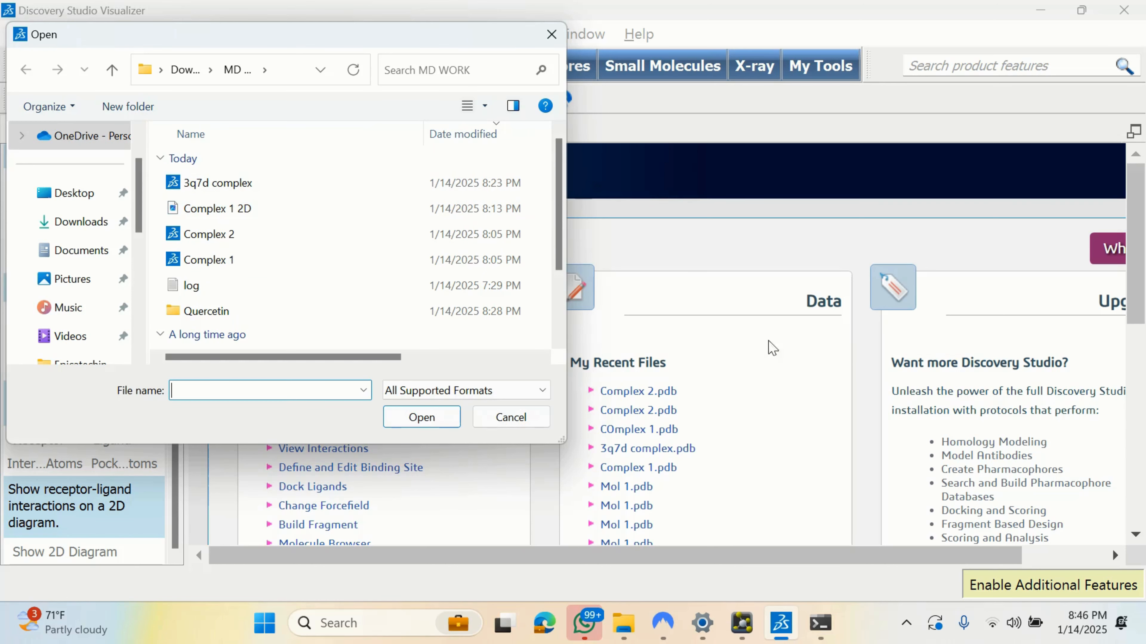
mouse_move(625, 622)
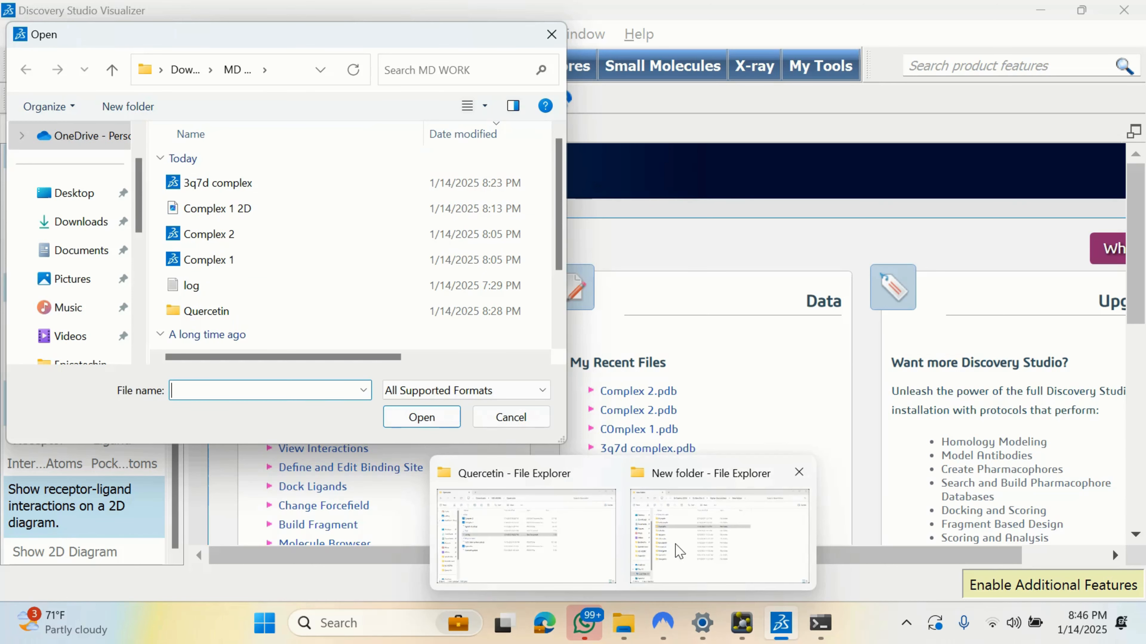
left_click(550, 537)
Step: Navigate File Explorer from the Quercetin folder up to its parent MD WORK folder
key("ctrl+l")
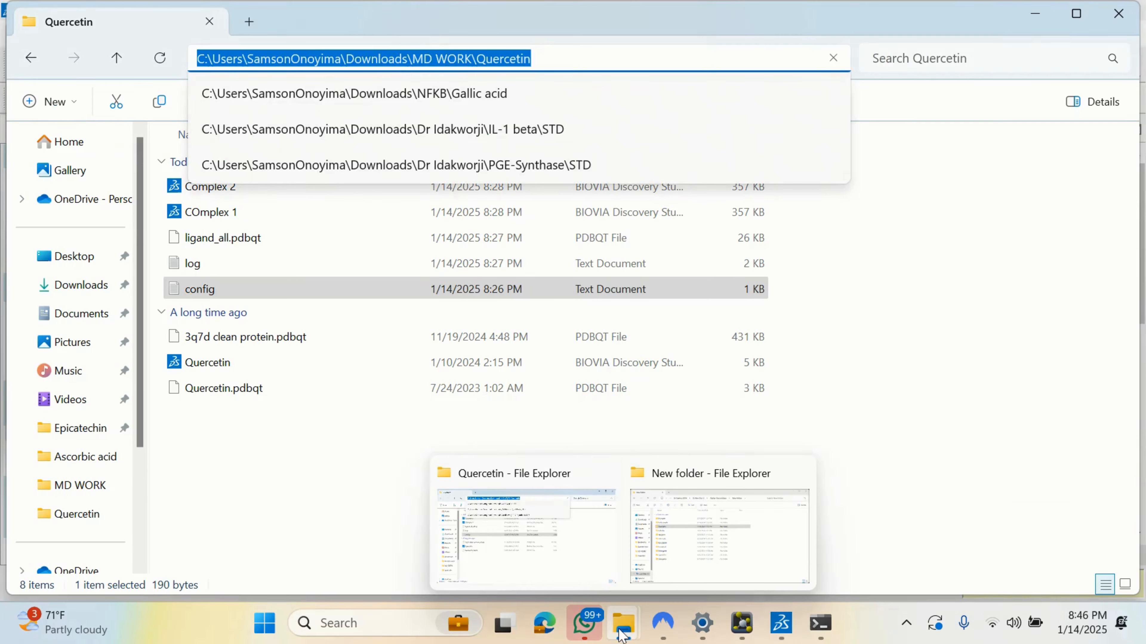
left_click(857, 464)
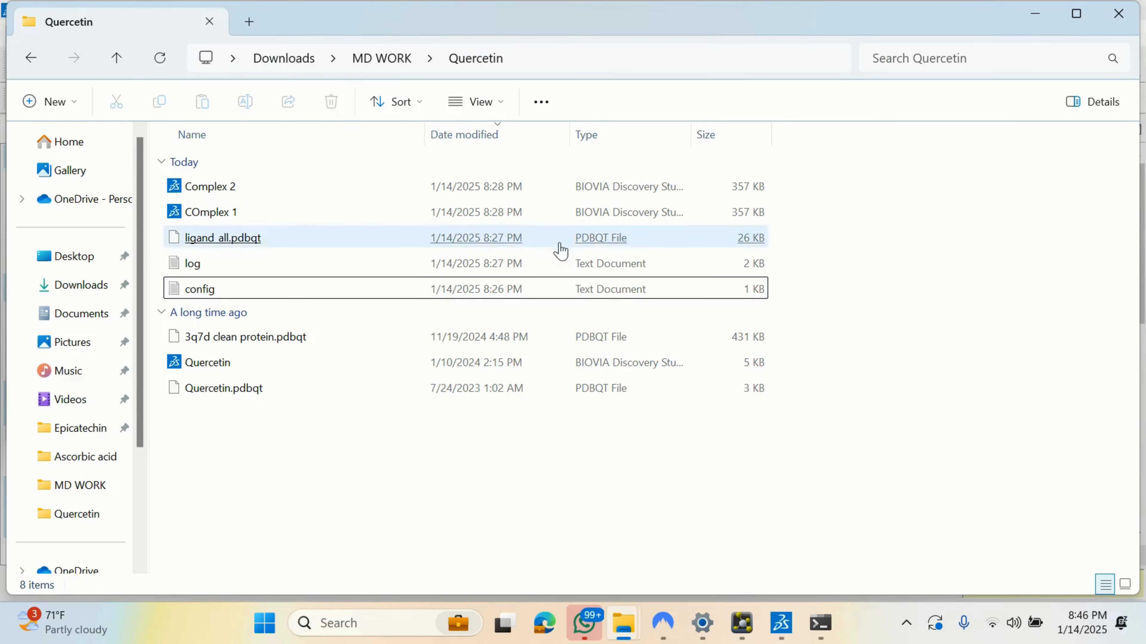
left_click(374, 73)
left_click(387, 456)
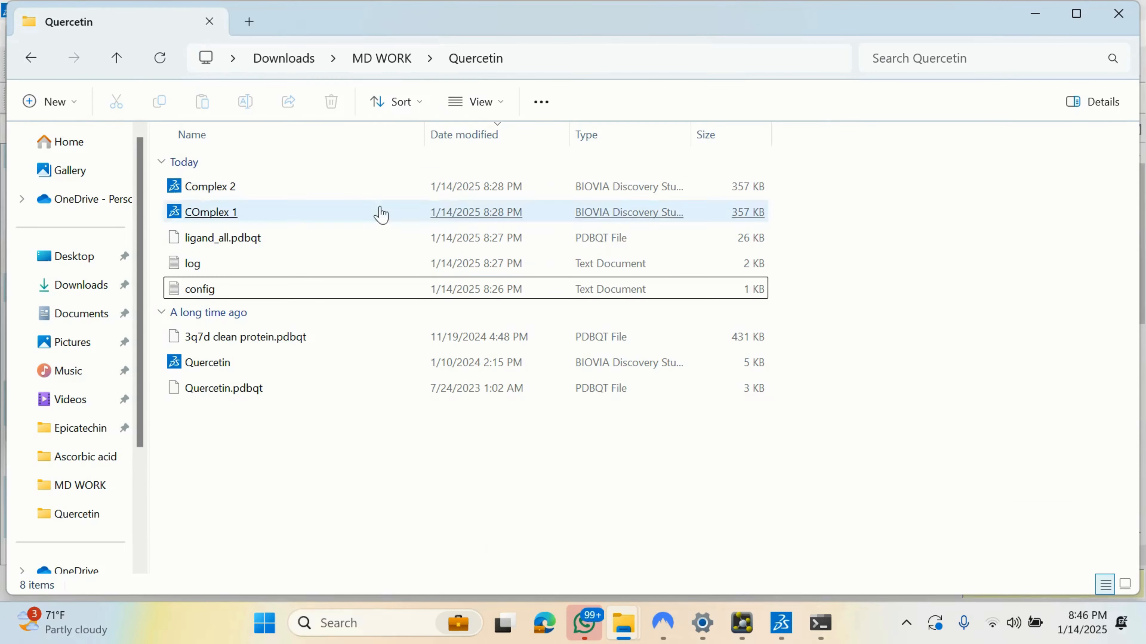
left_click(374, 59)
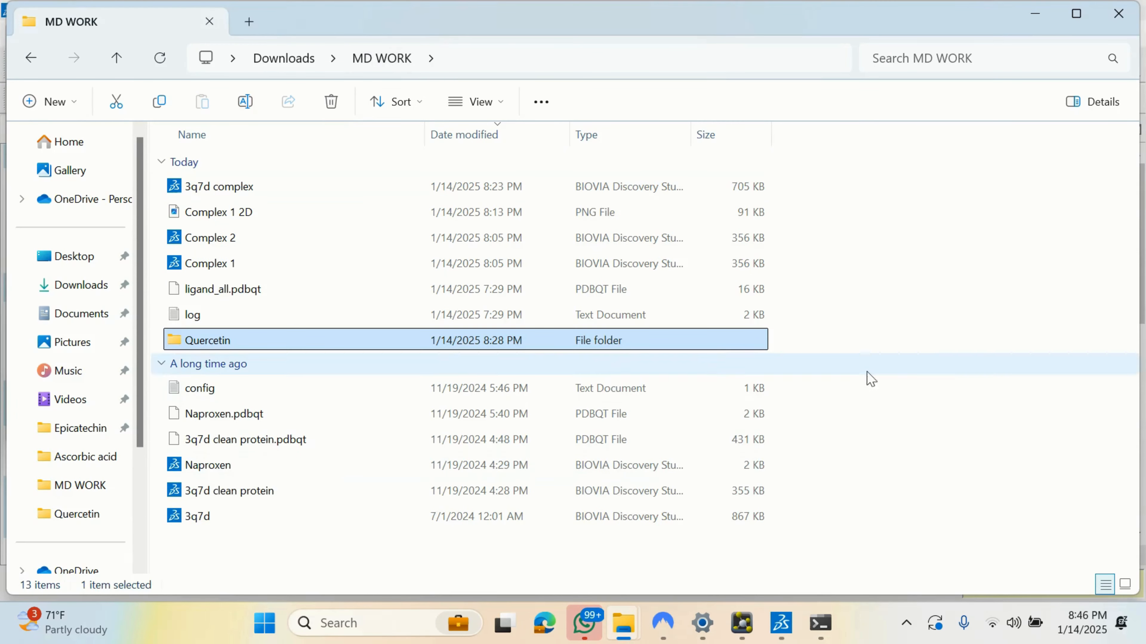
left_click(906, 302)
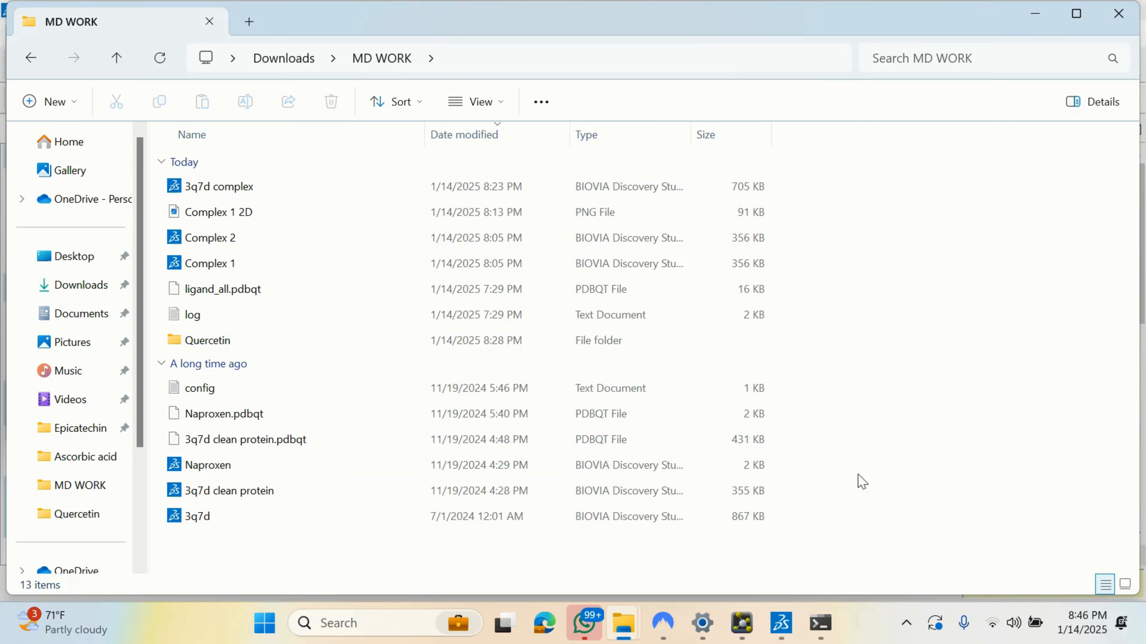
left_click_drag(837, 505, 817, 217)
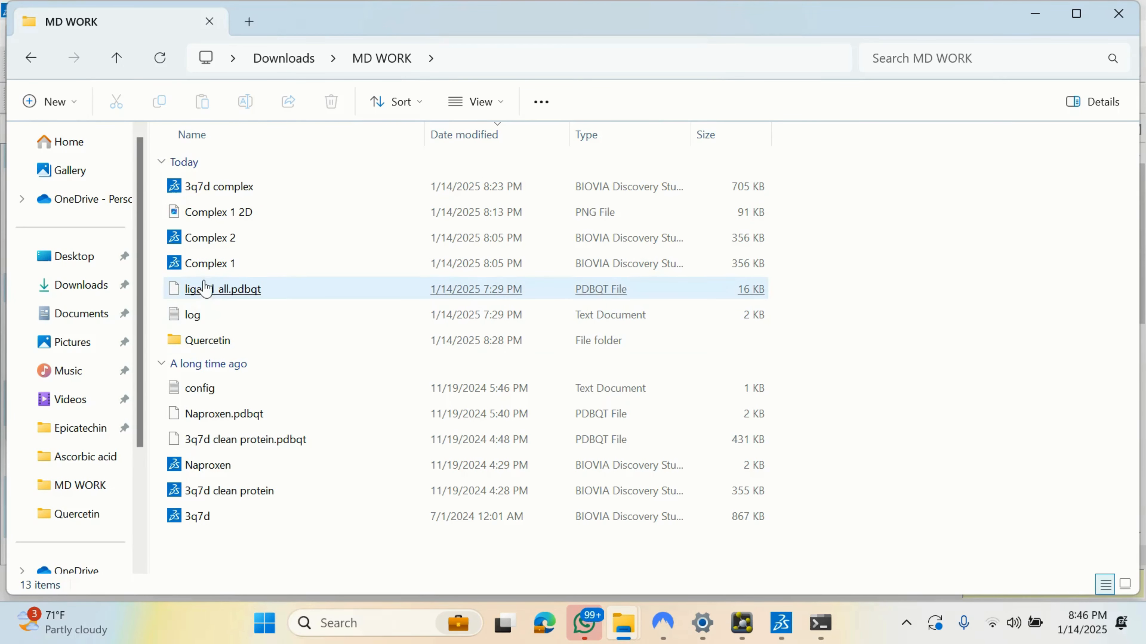
Step: Look over ligand_all.pdbqt, Complex 1 and Complex 2, then open Complex 1 2D.png in Photos
left_click(202, 291)
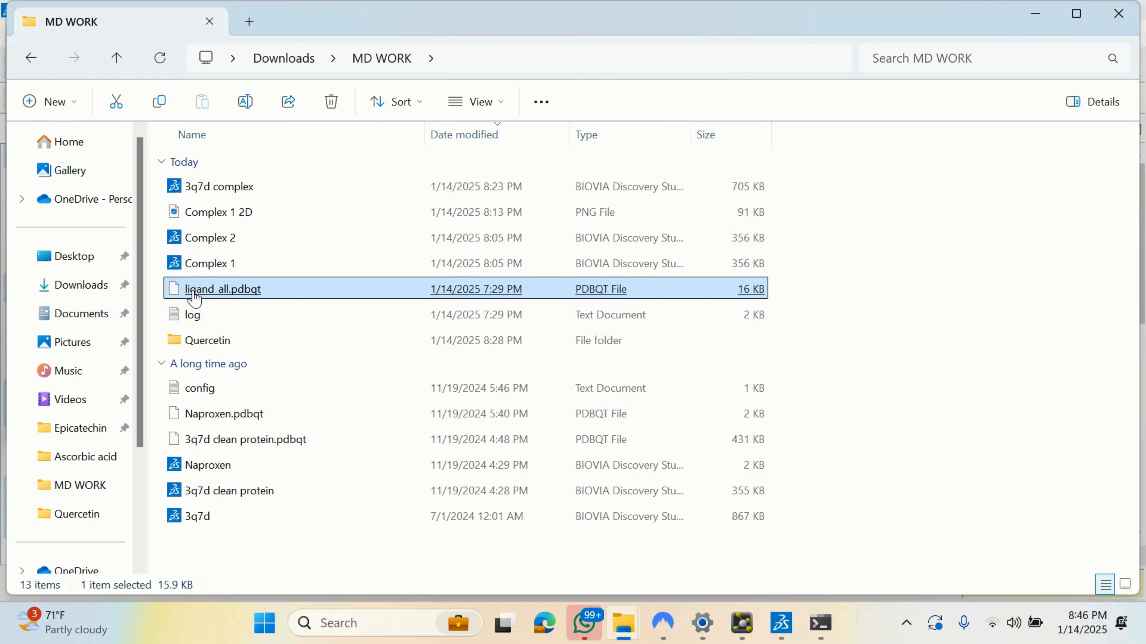
left_click(193, 270)
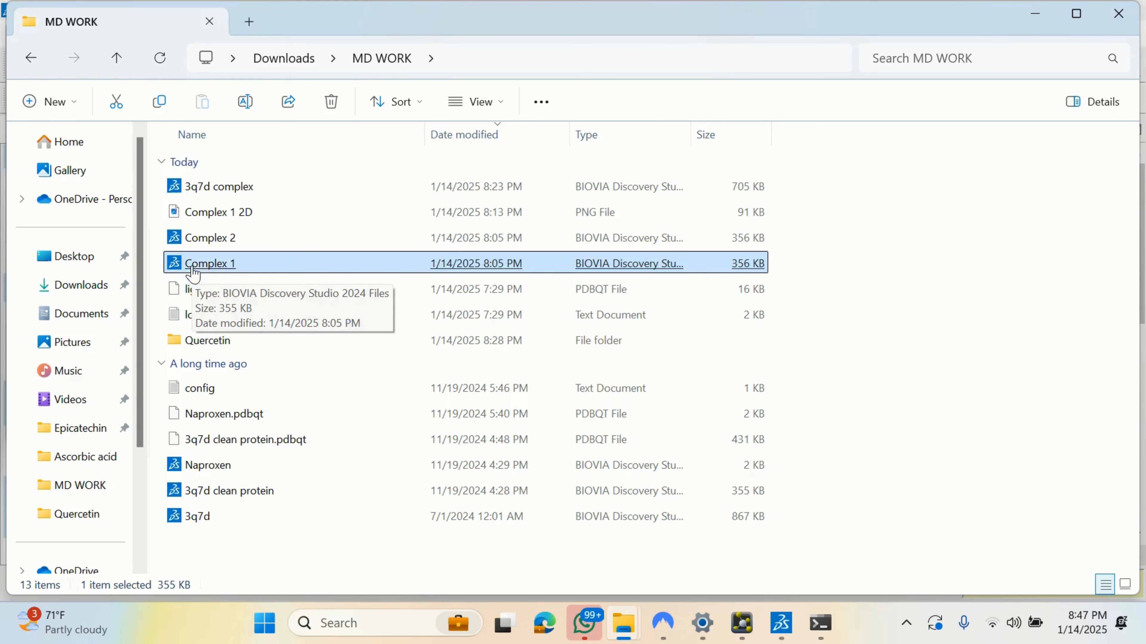
left_click(211, 244)
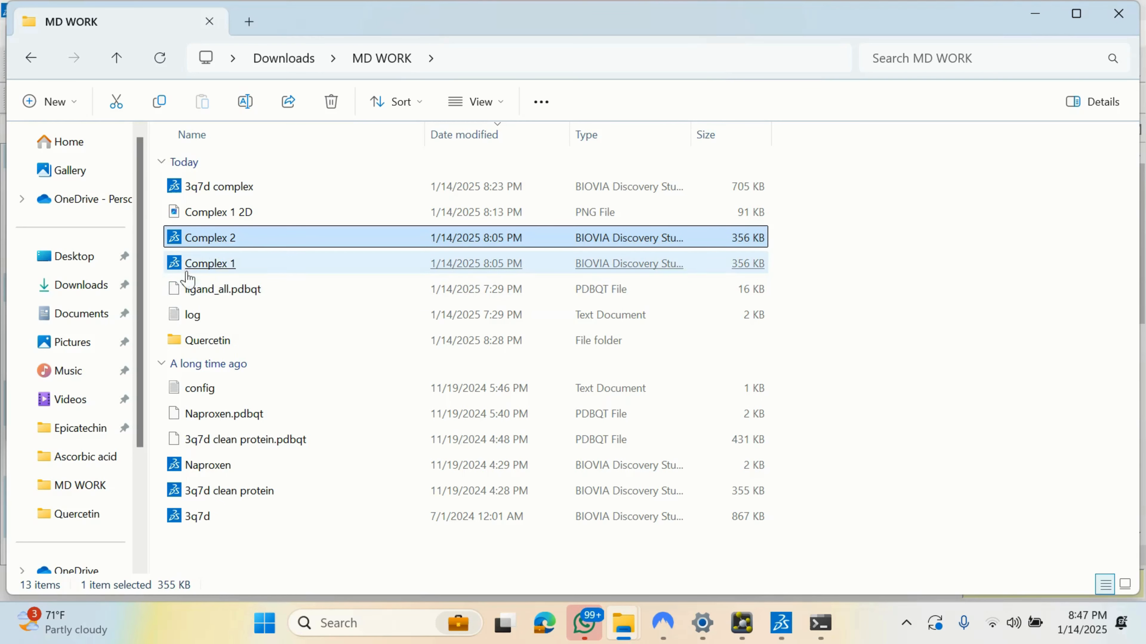
left_click(192, 264)
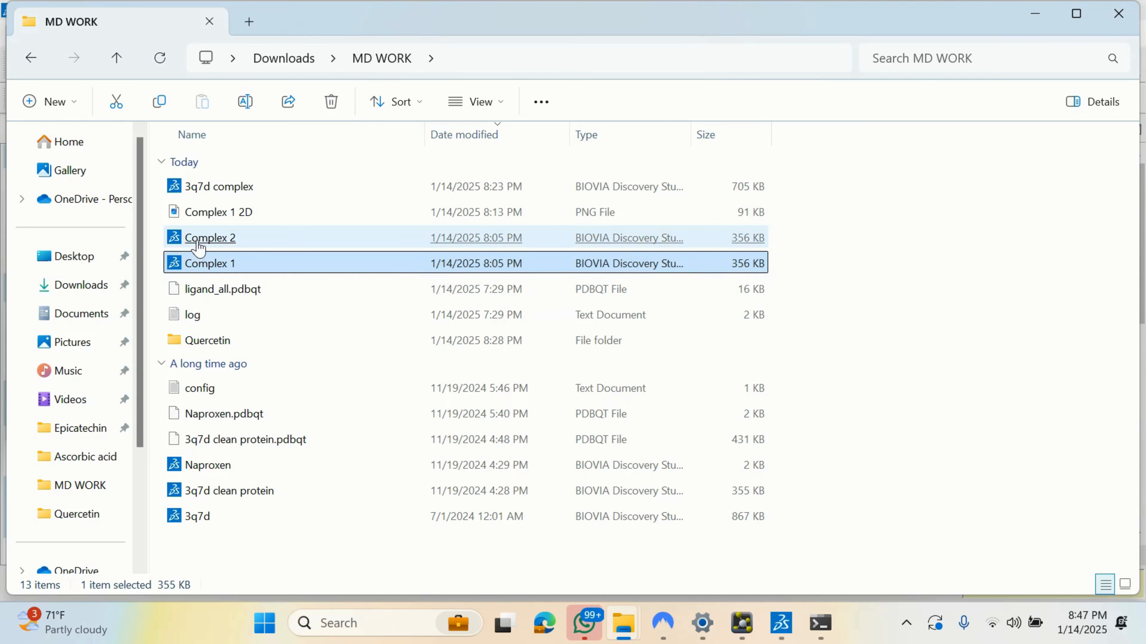
left_click(910, 258)
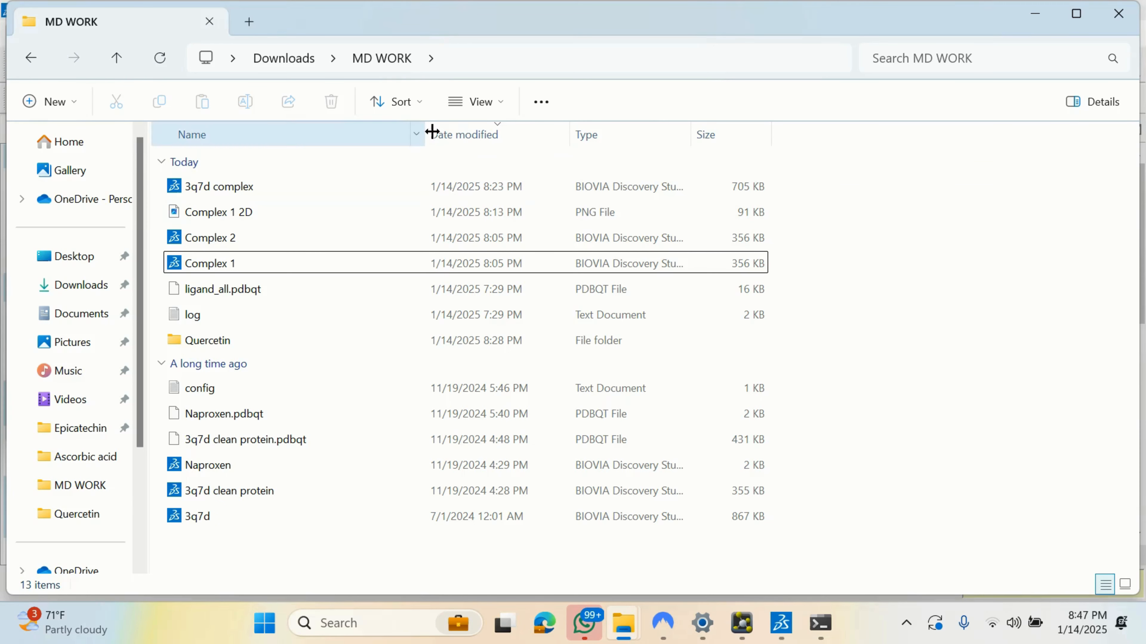
double_click(209, 220)
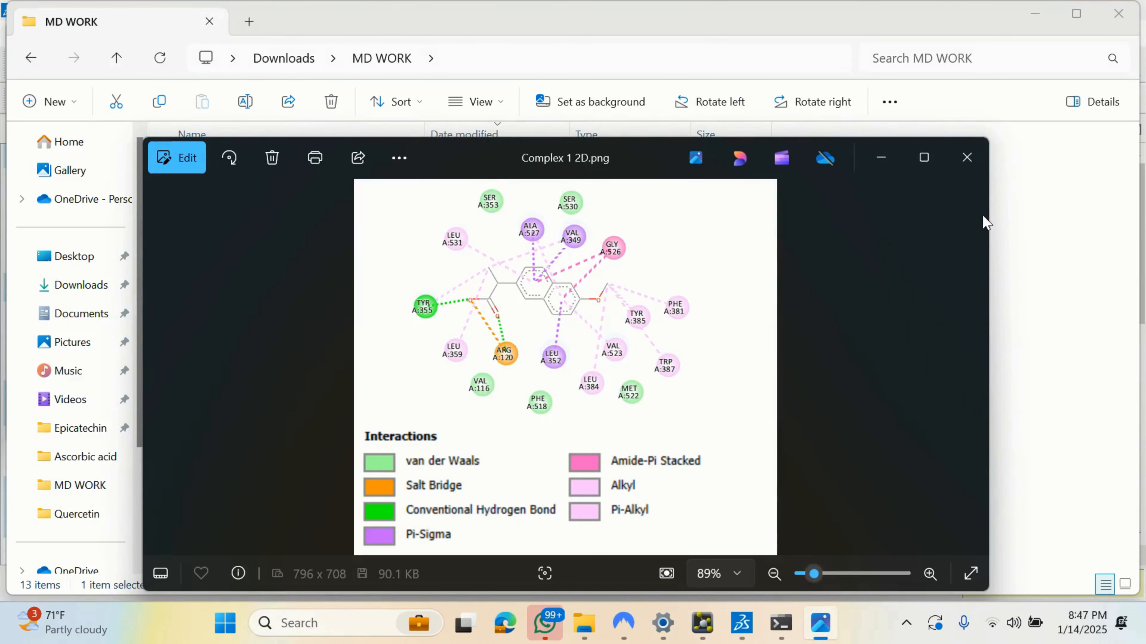
Step: Close the Complex 1 2D diagram image in Photos
left_click(969, 159)
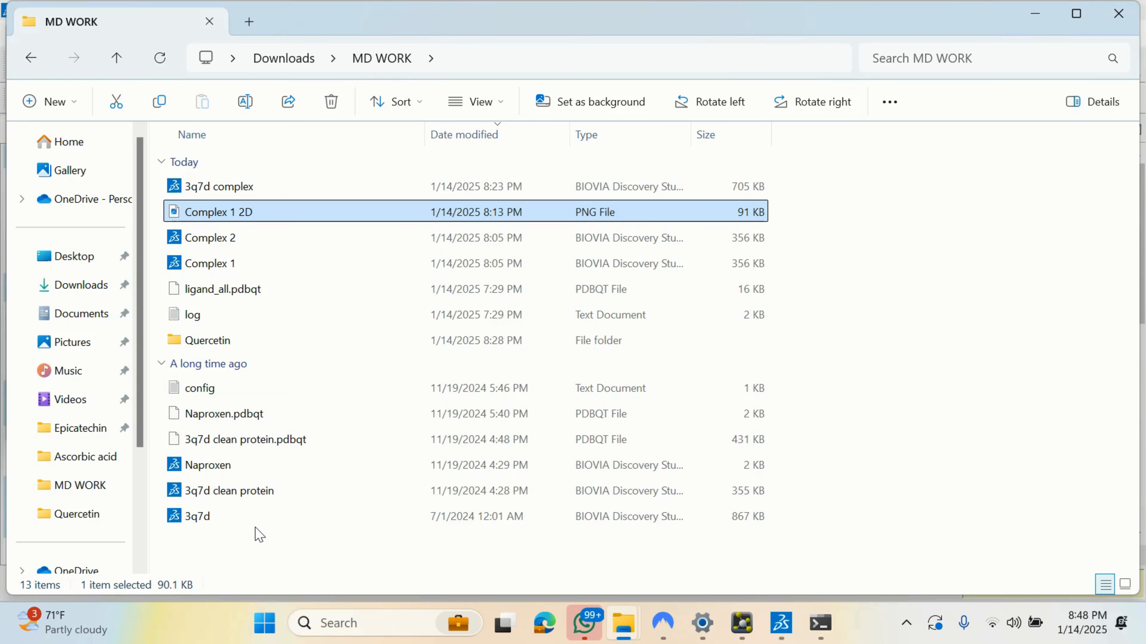
left_click(218, 189)
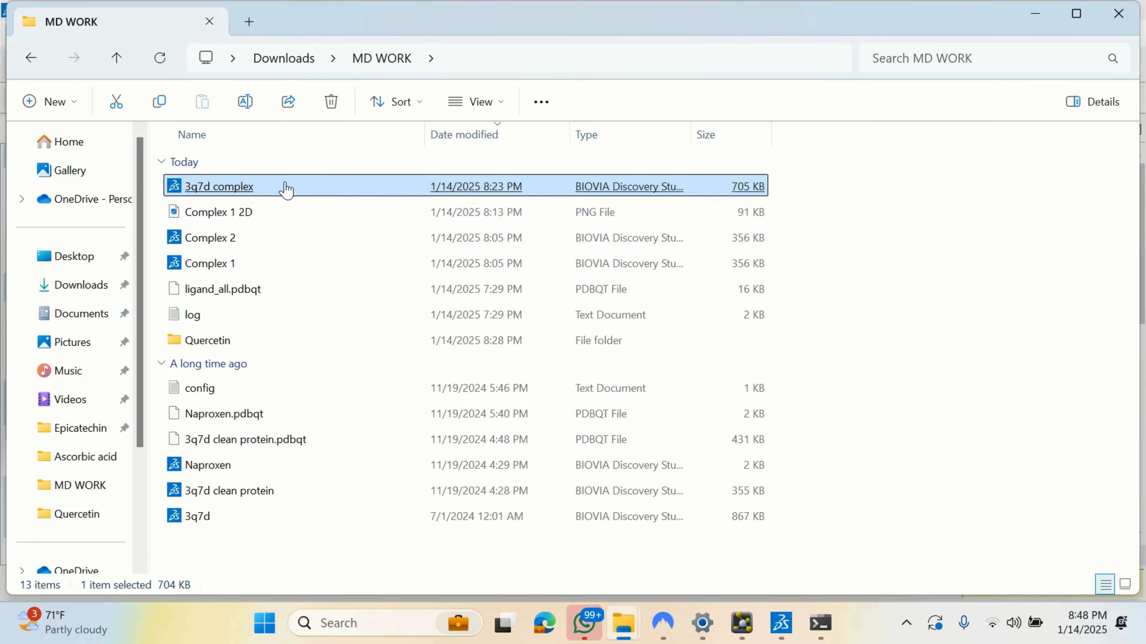
mouse_move(781, 623)
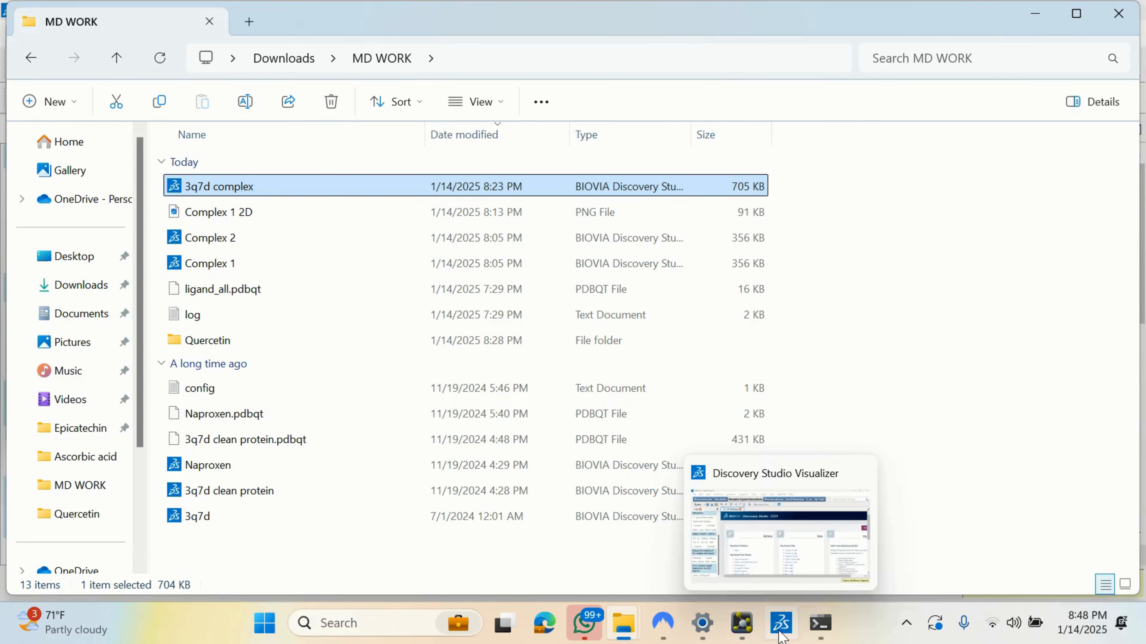
left_click(787, 532)
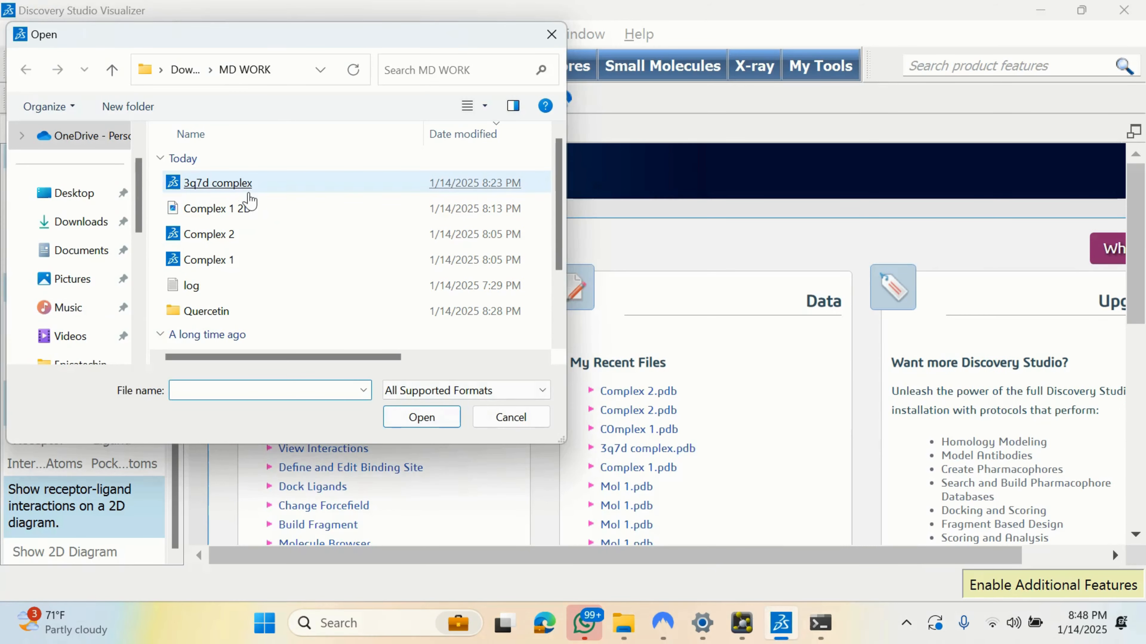
Step: Open the 3q7d complex file and display its 2D receptor–ligand interaction diagram
double_click(242, 184)
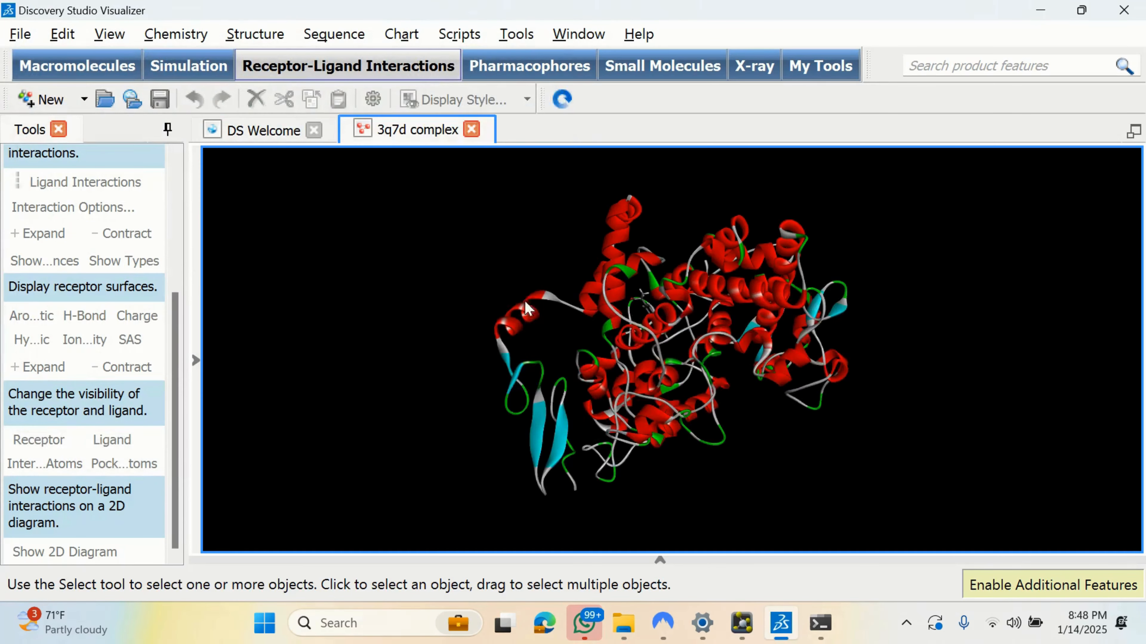
left_click(772, 290)
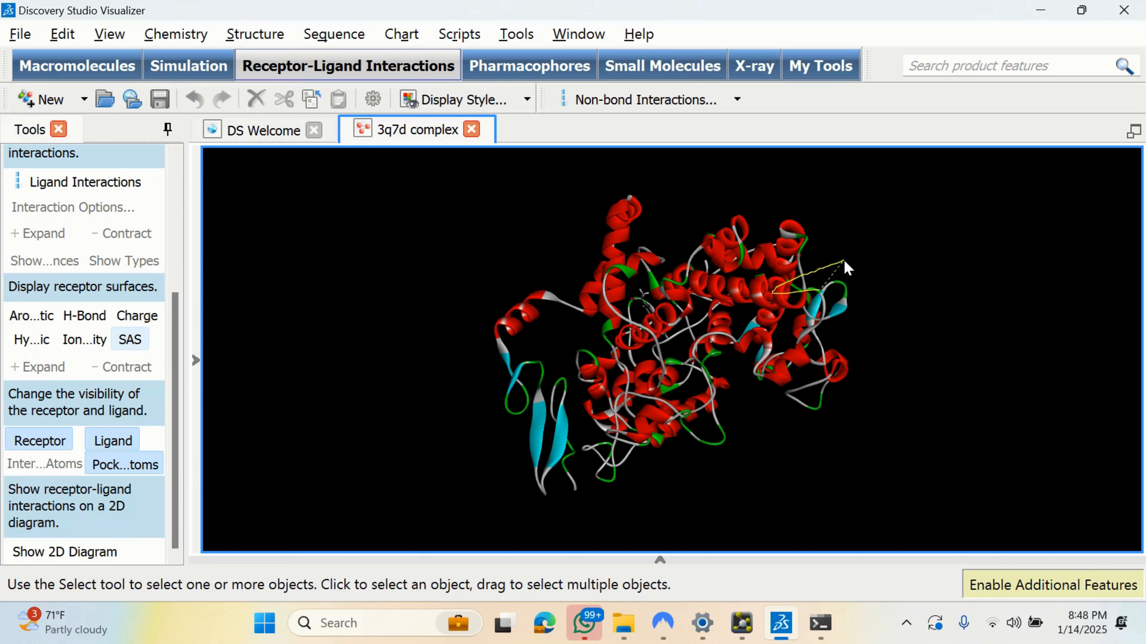
left_click(851, 262)
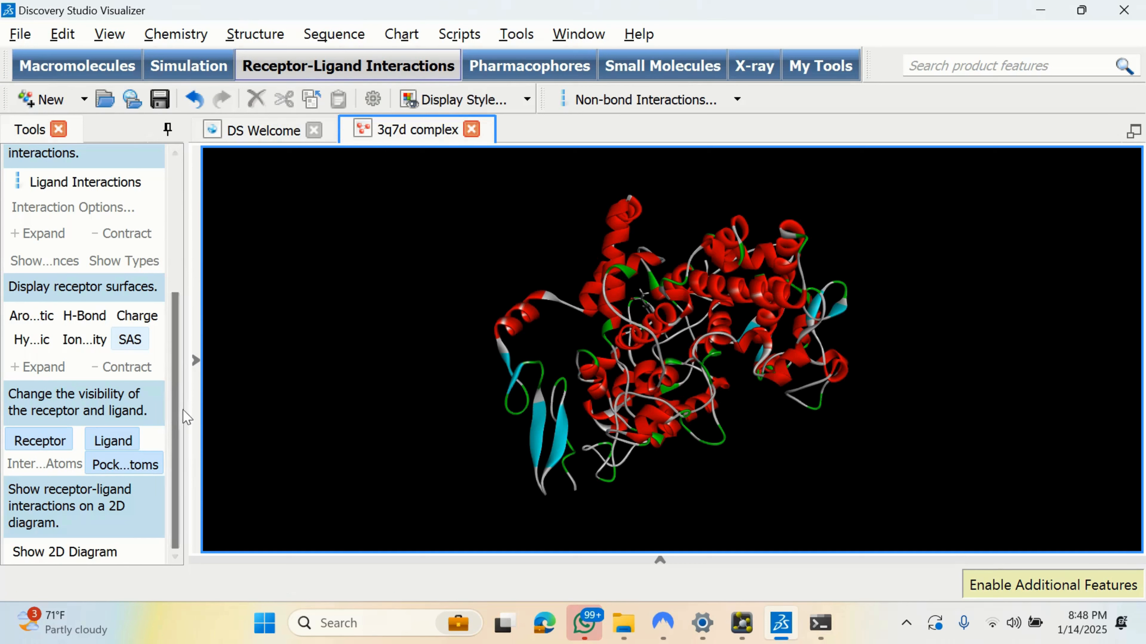
left_click(51, 554)
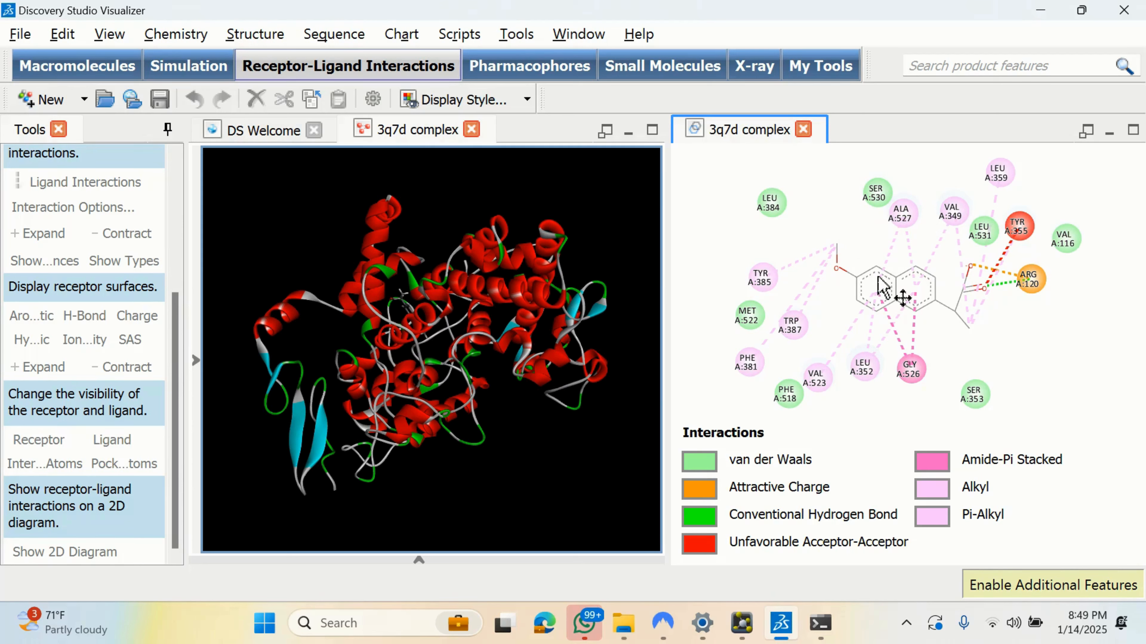
Step: Save the diagram as image '3q7d complex 2D' at 796×708 pixels, then close the diagram tab
left_click(14, 34)
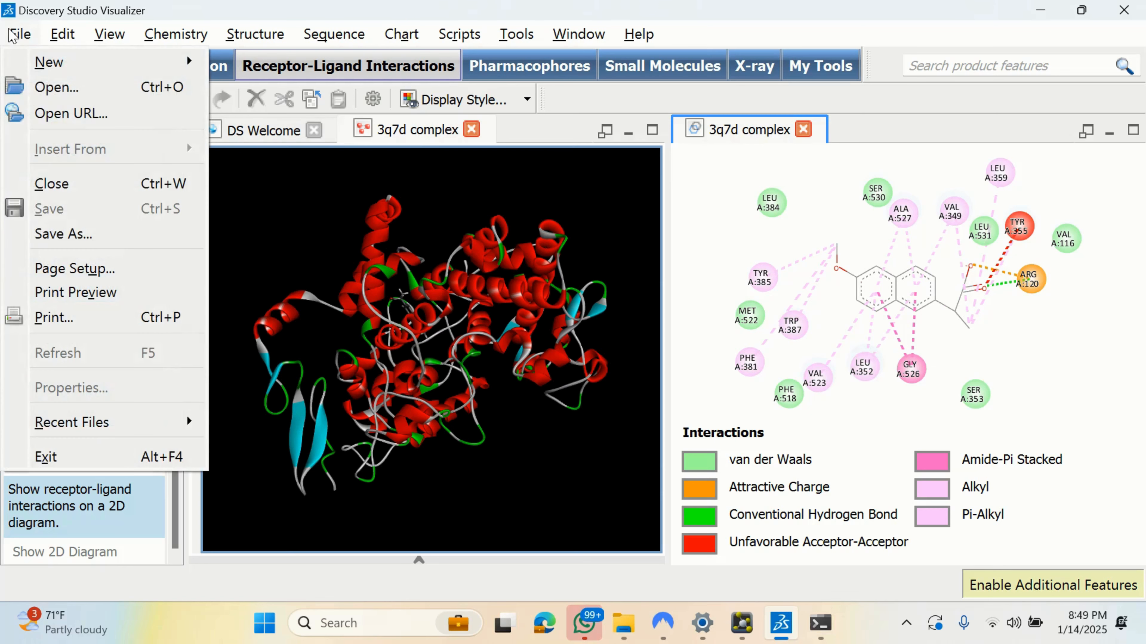
left_click(83, 234)
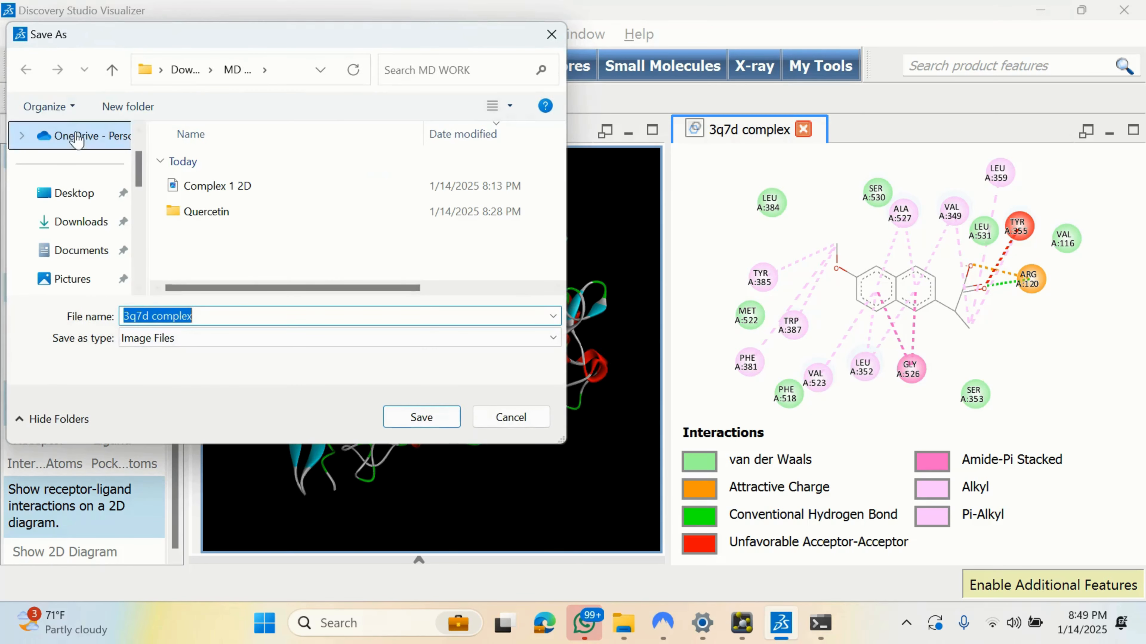
left_click(209, 316)
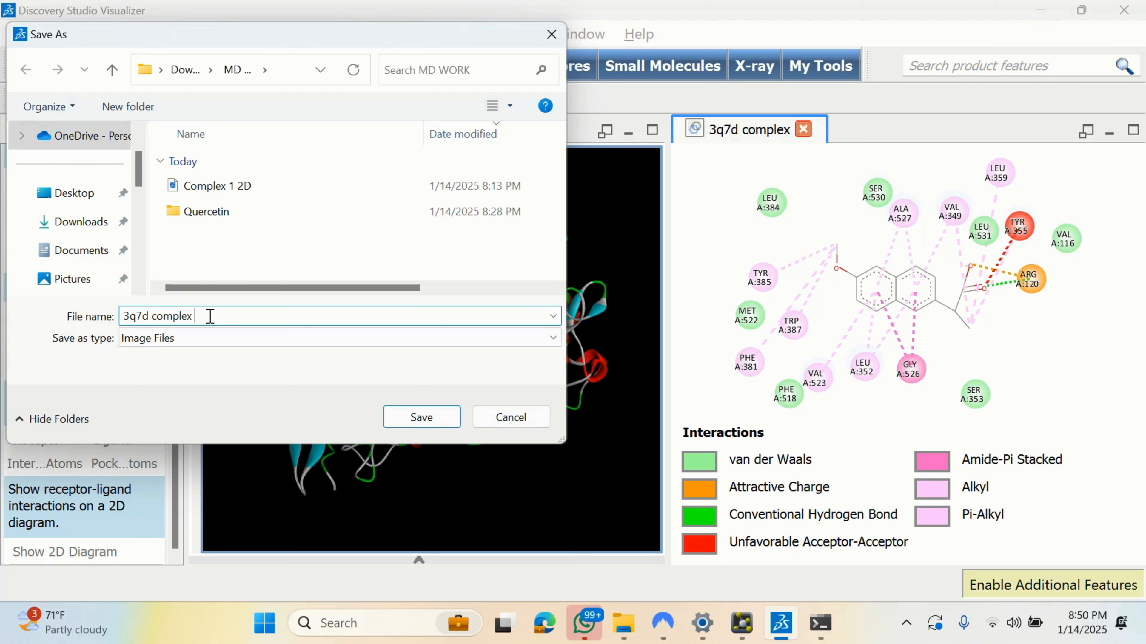
type("2D")
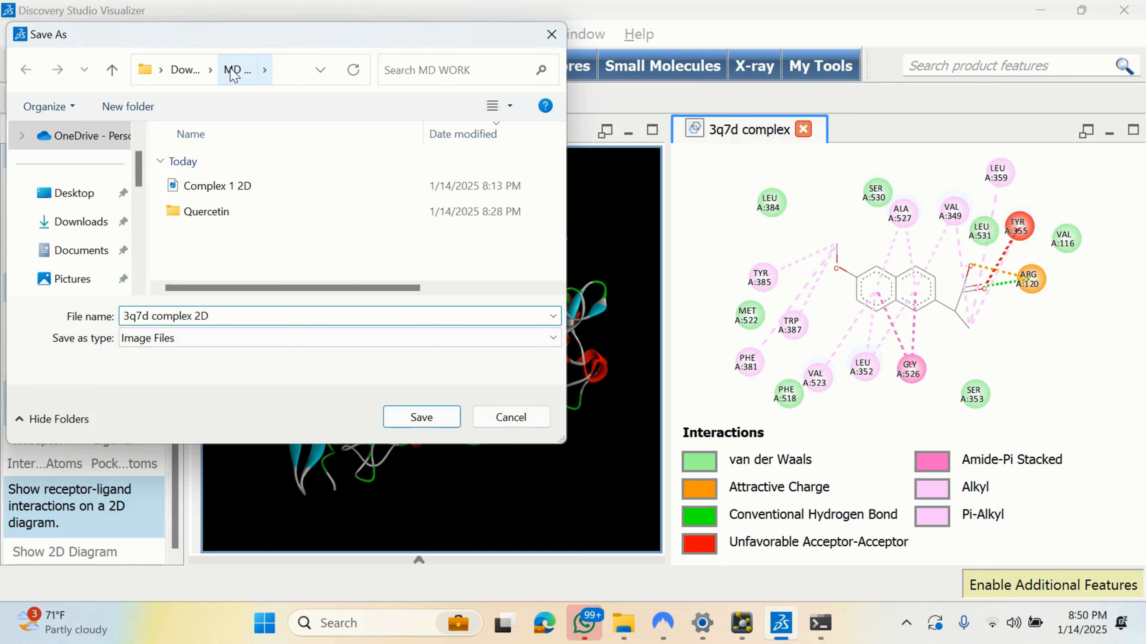
left_click(423, 418)
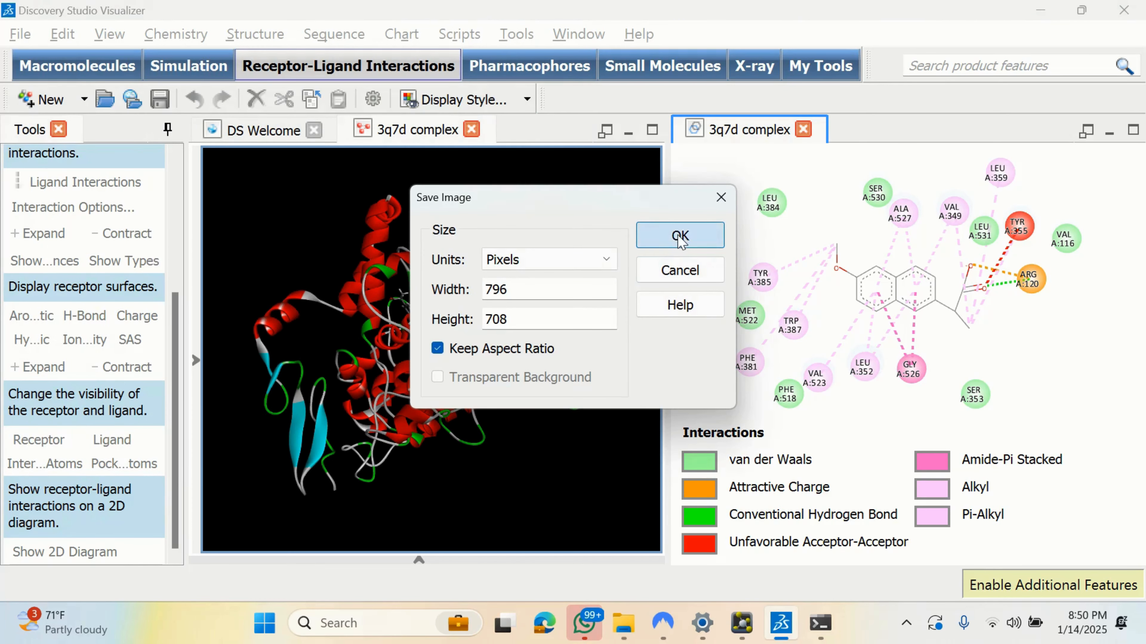
left_click(679, 237)
left_click(803, 129)
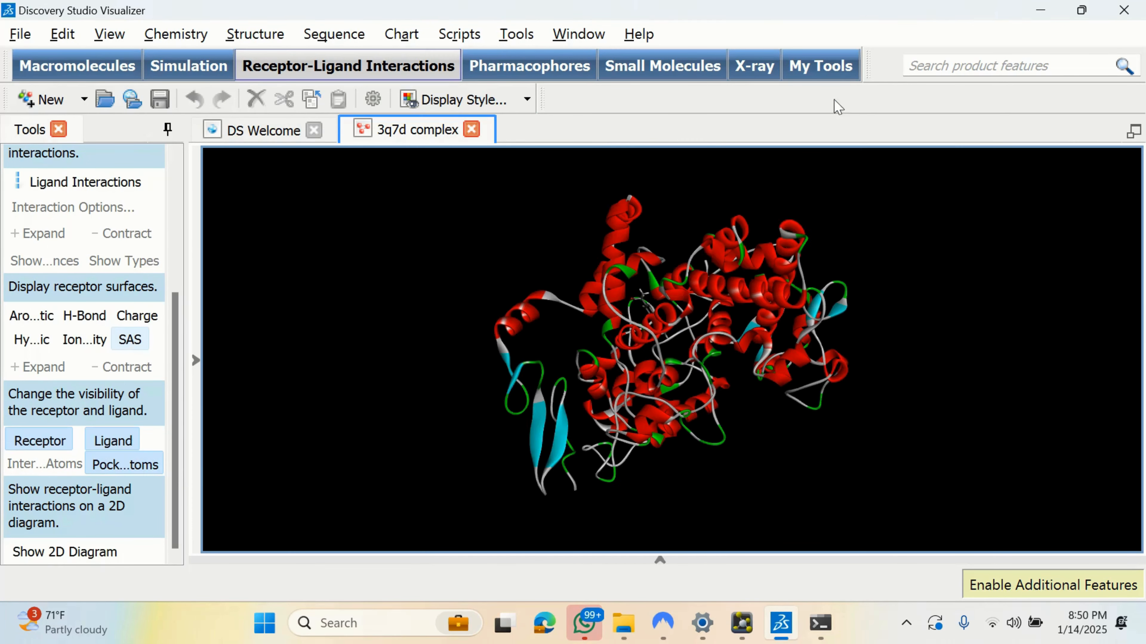
Step: Minimize Discovery Studio, review the MD WORK files in Explorer, and open Complex 1 in Discovery Studio
left_click(1041, 10)
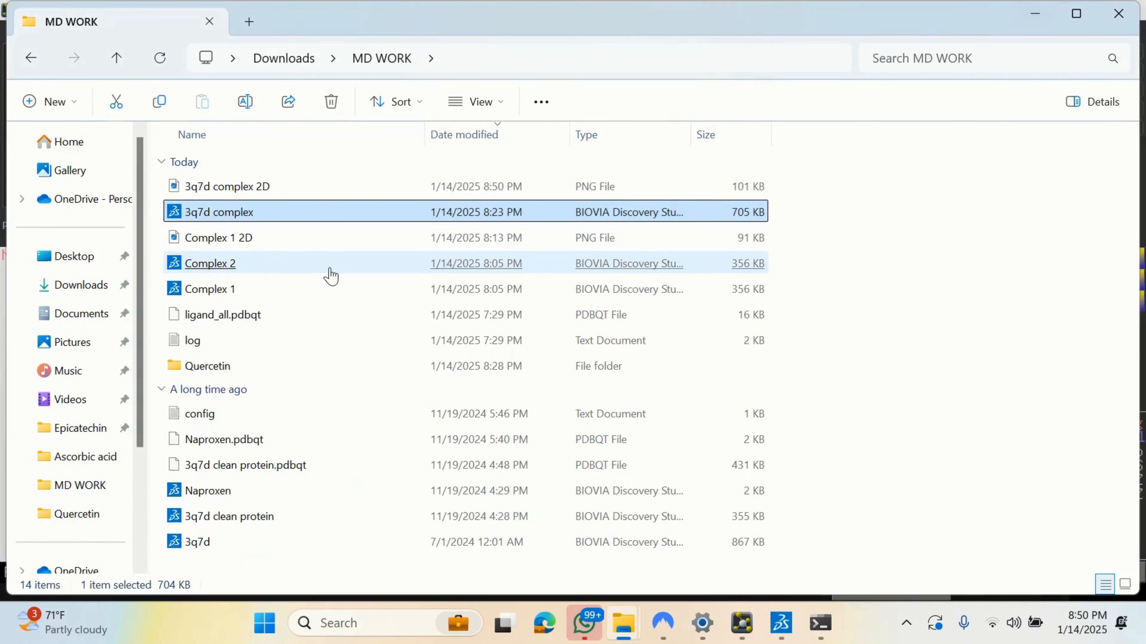
left_click(842, 255)
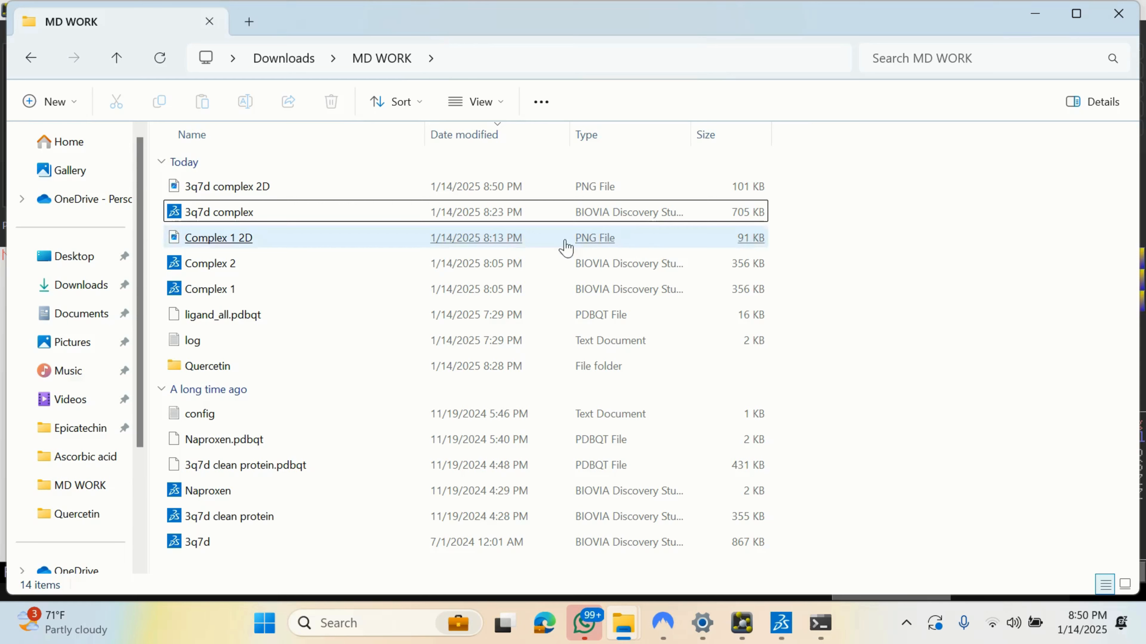
left_click_drag(834, 531, 614, 171)
left_click(858, 227)
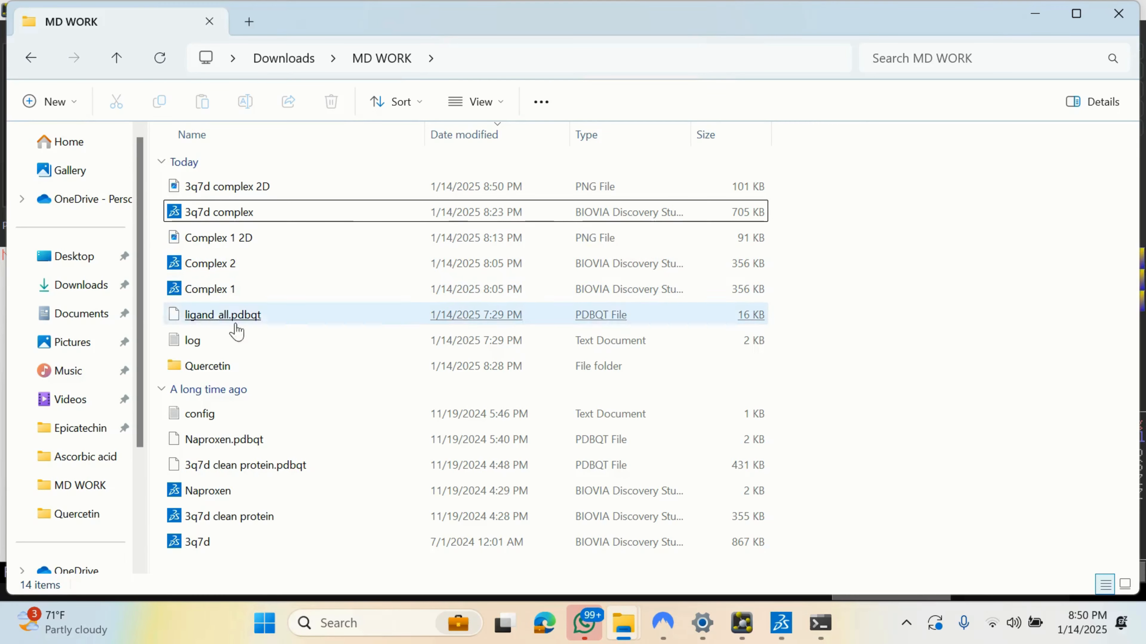
left_click(212, 266)
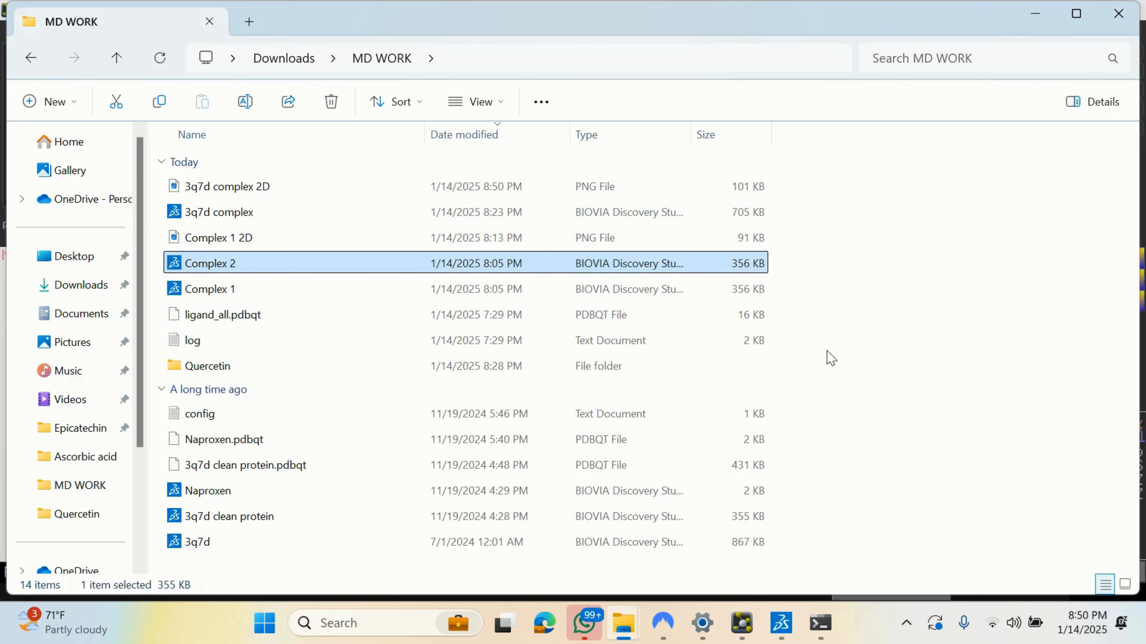
left_click(864, 295)
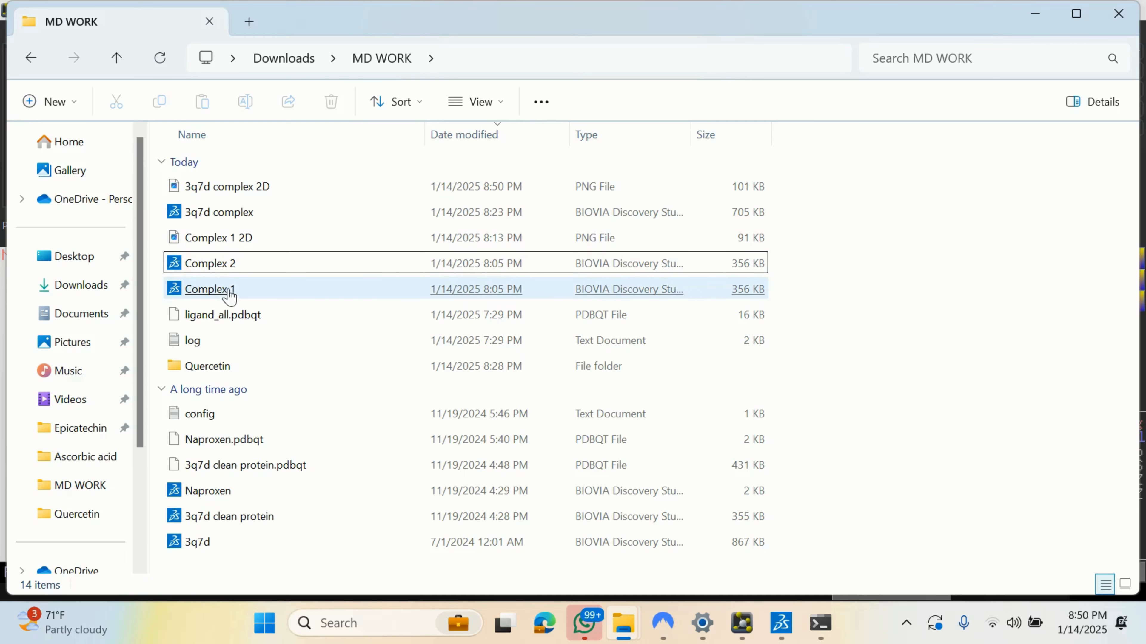
left_click(231, 270)
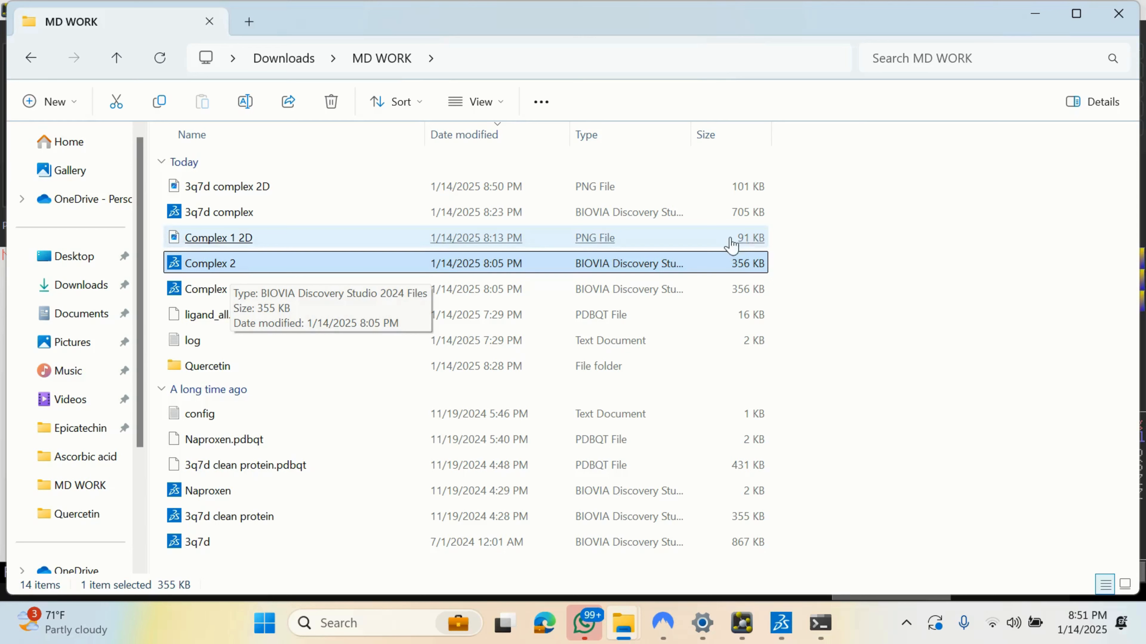
left_click(891, 221)
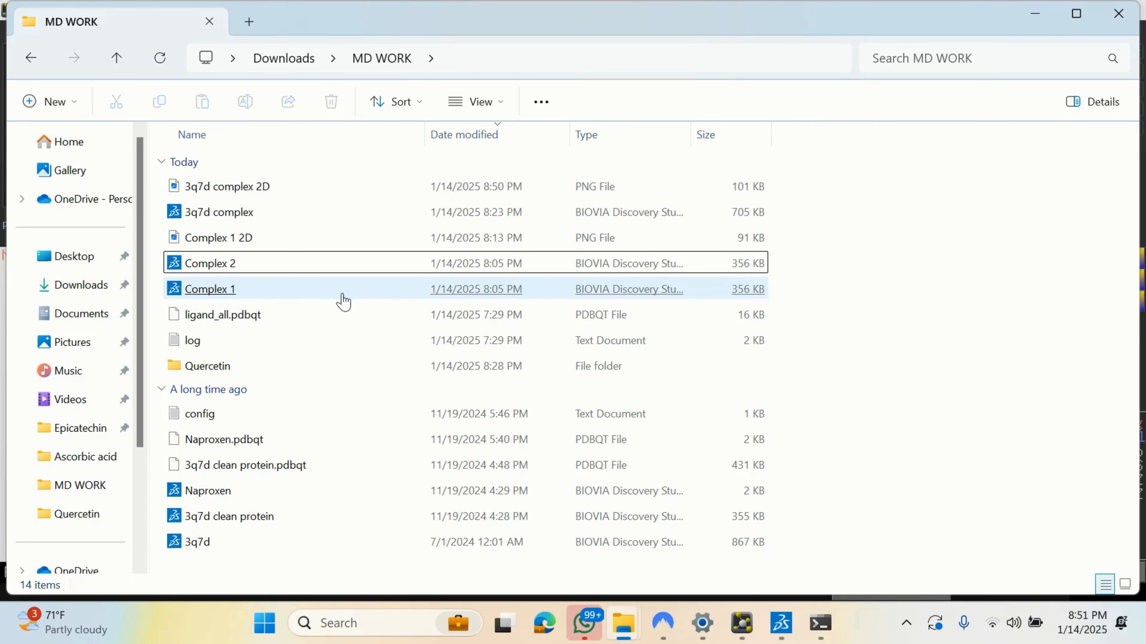
double_click(210, 289)
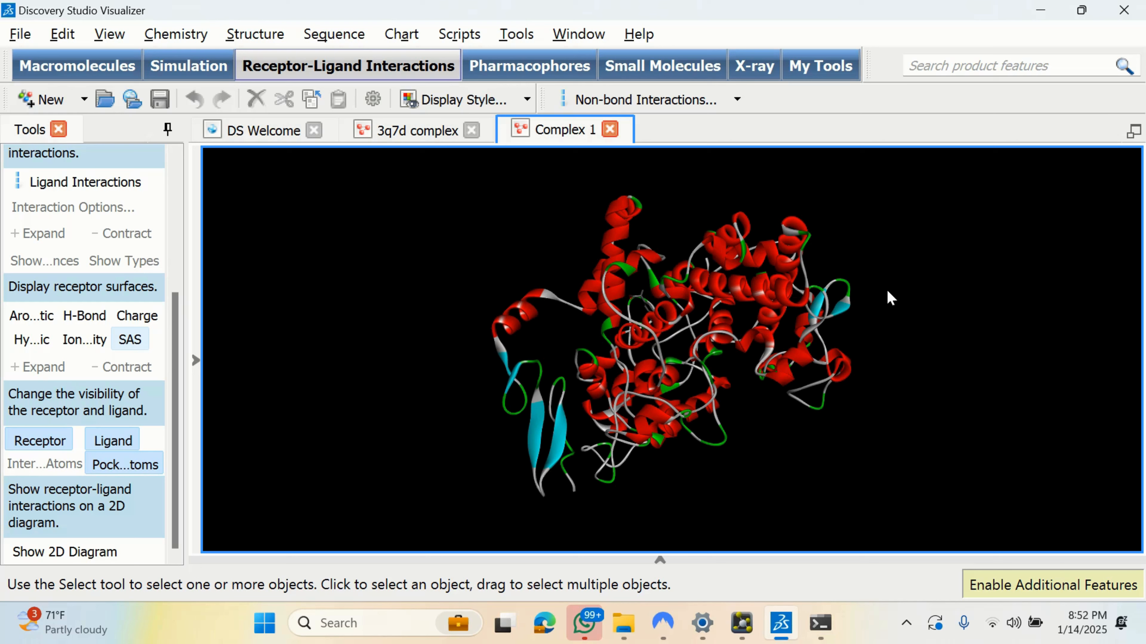
Step: Show Complex 1's 2D interaction diagram, including salt bridge and Pi-Sigma contacts
left_click(64, 552)
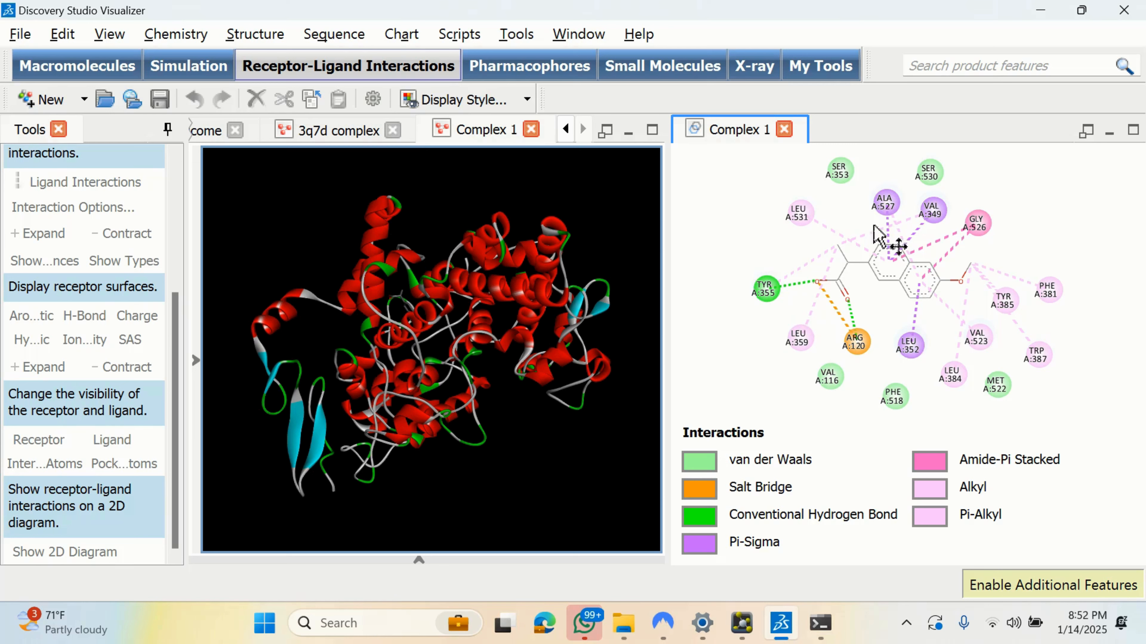
Step: Close the Complex 1 2D tab, open Complex 2 from disk, and generate its 2D diagram
left_click(785, 130)
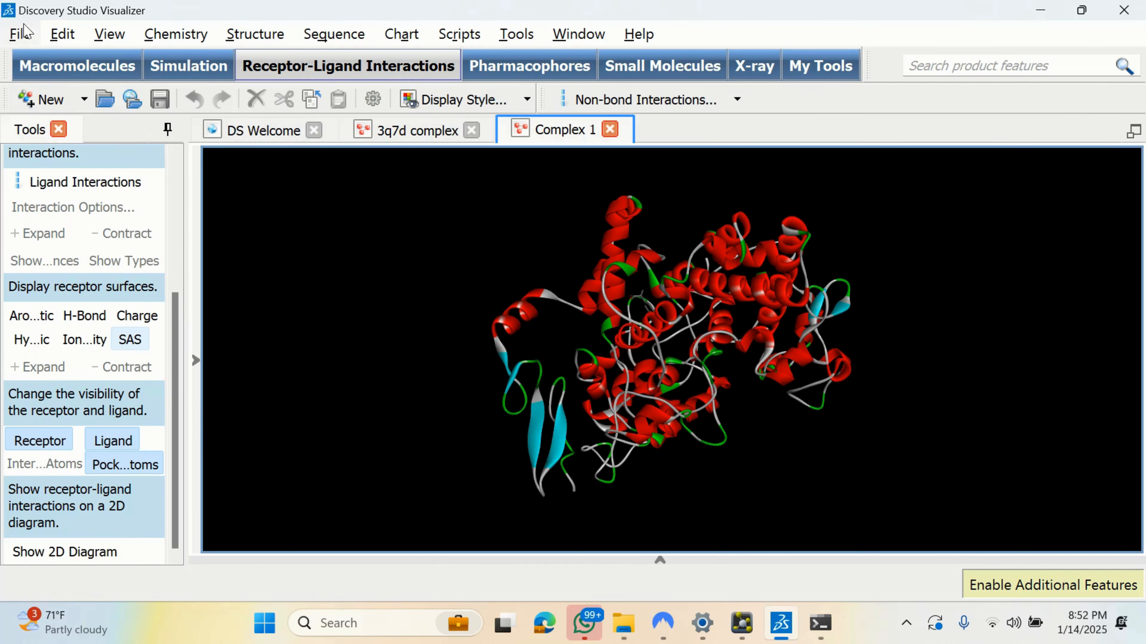
left_click(25, 38)
left_click(68, 85)
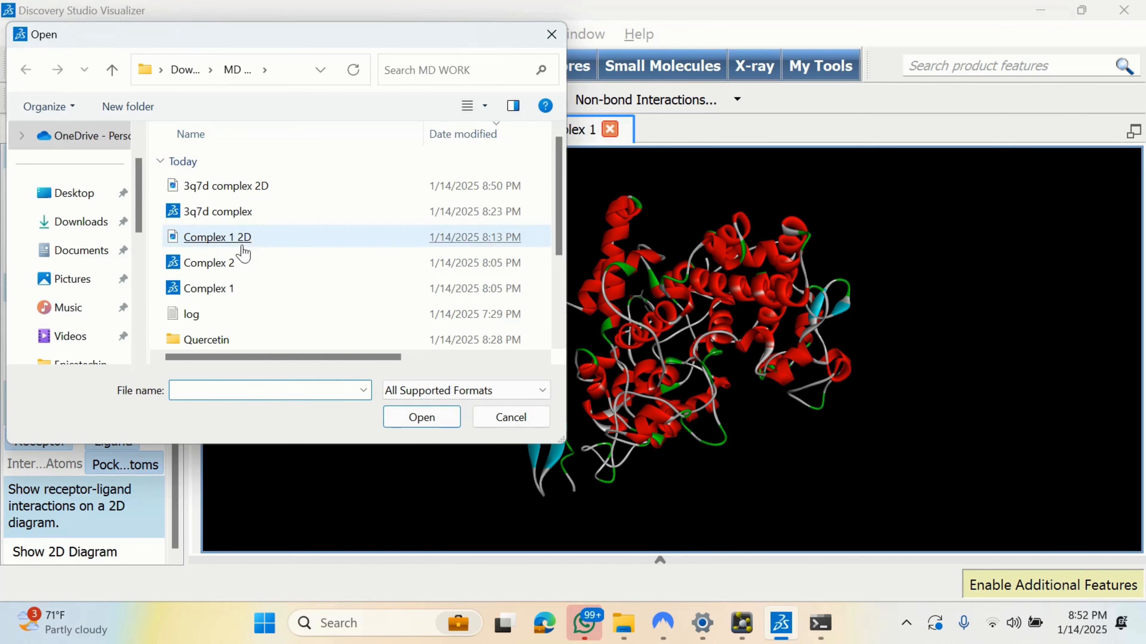
double_click(236, 266)
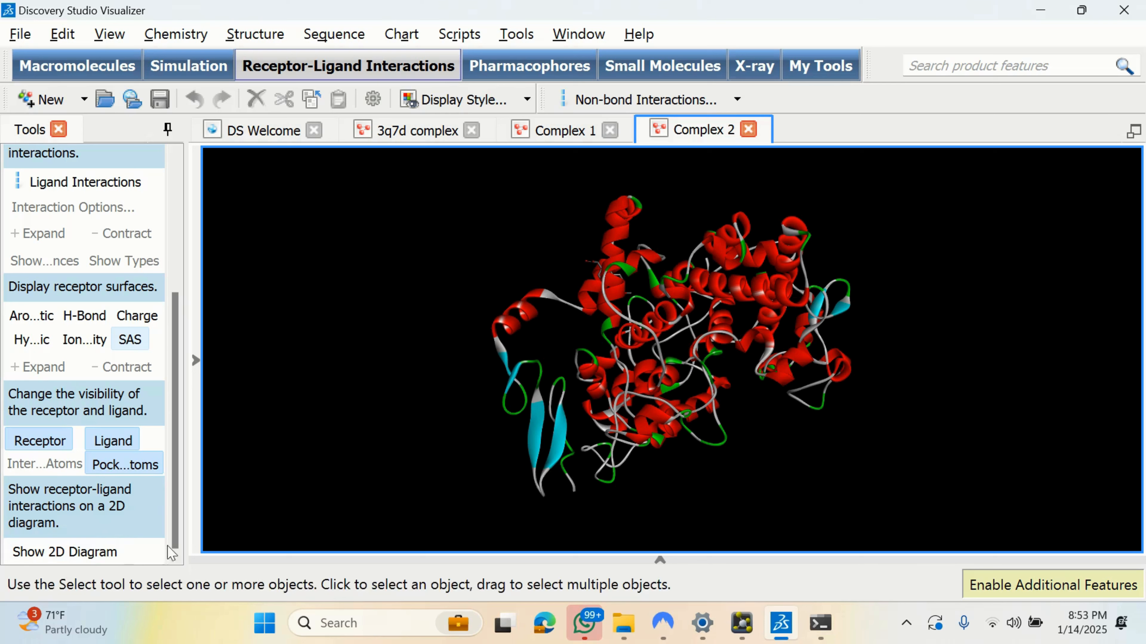
left_click(90, 553)
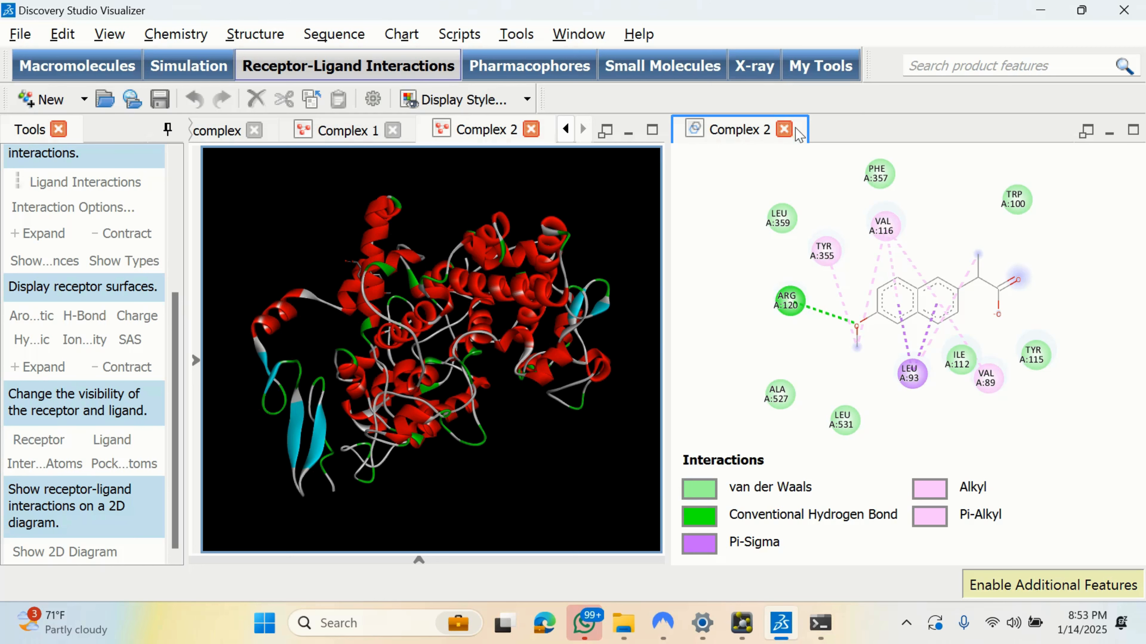
scroll(790, 132, "down", 1)
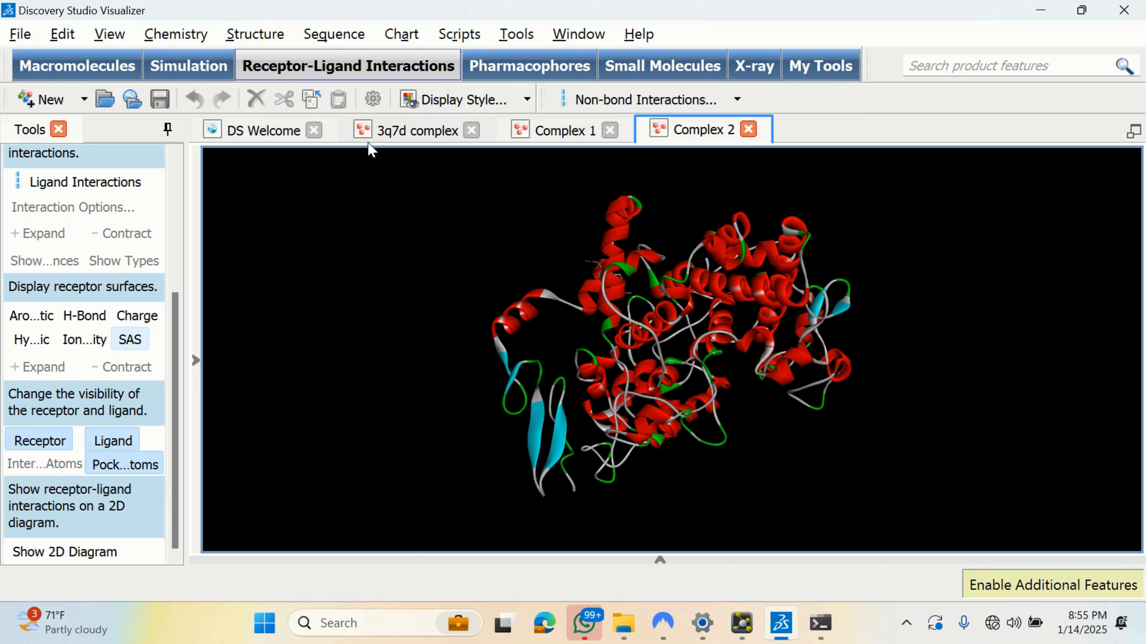
Step: Reopen the Open dialog and enter the Quercetin folder
left_click(20, 34)
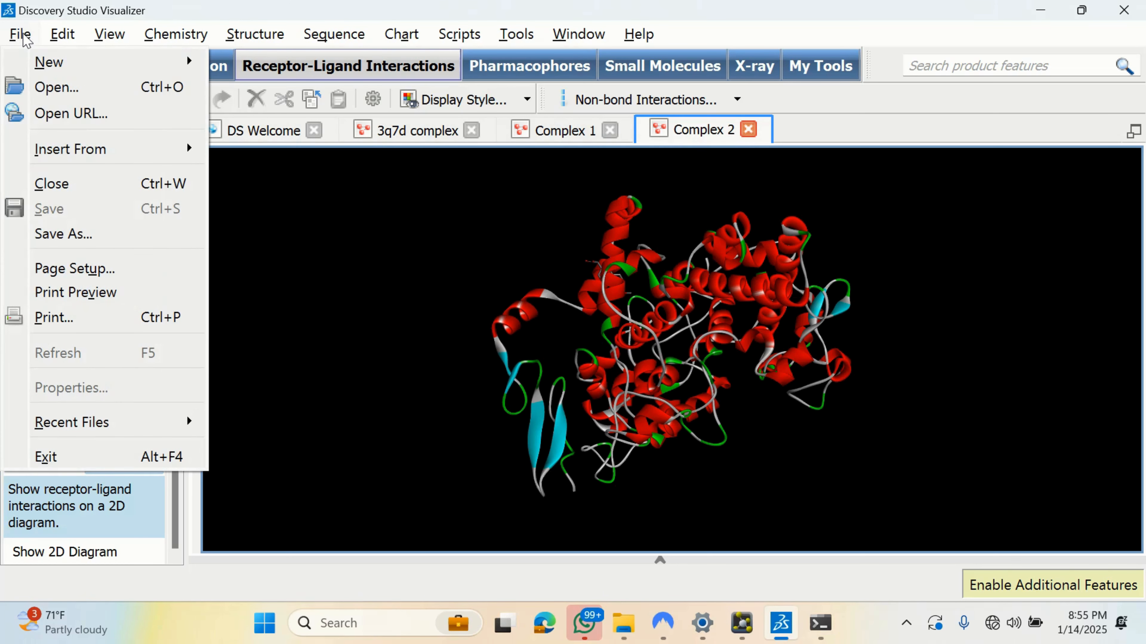
left_click(56, 87)
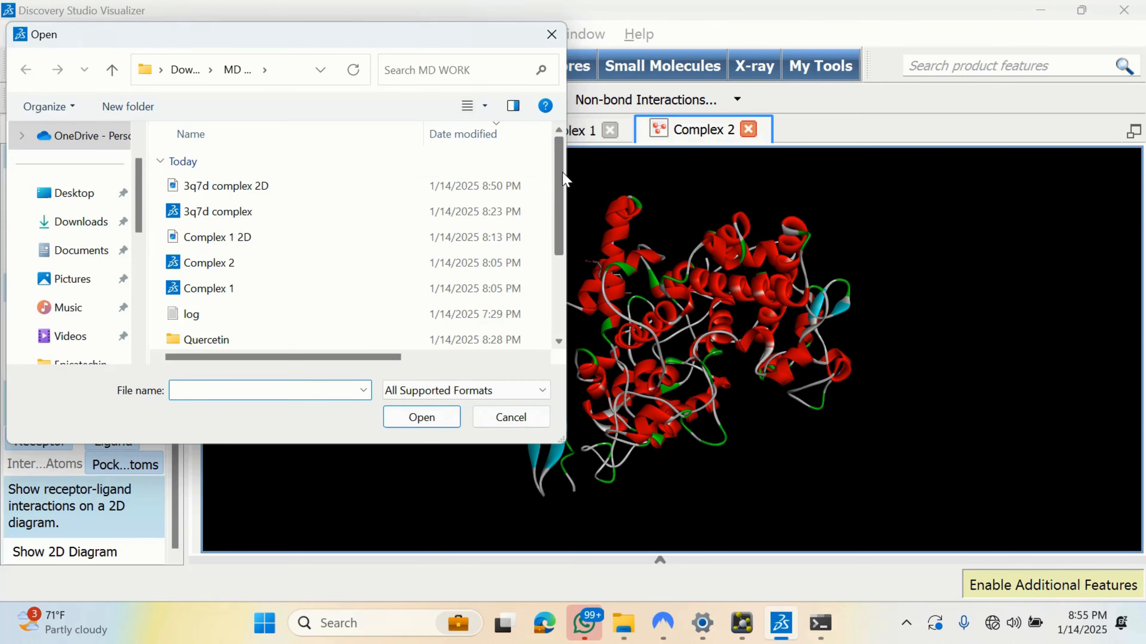
left_click_drag(561, 176, 573, 238)
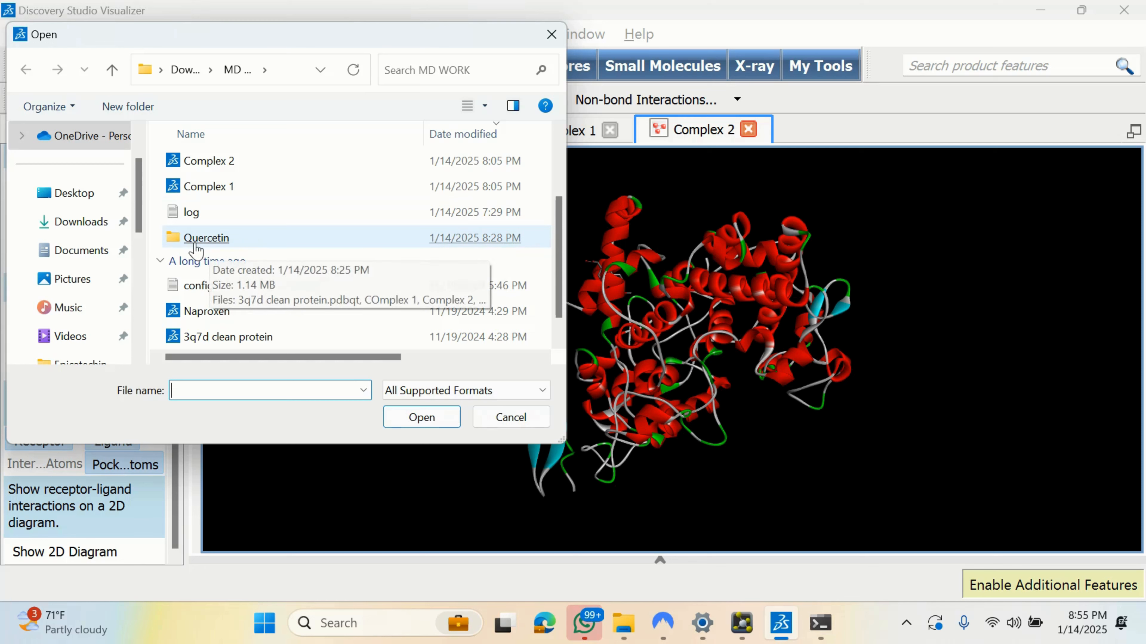
double_click(222, 243)
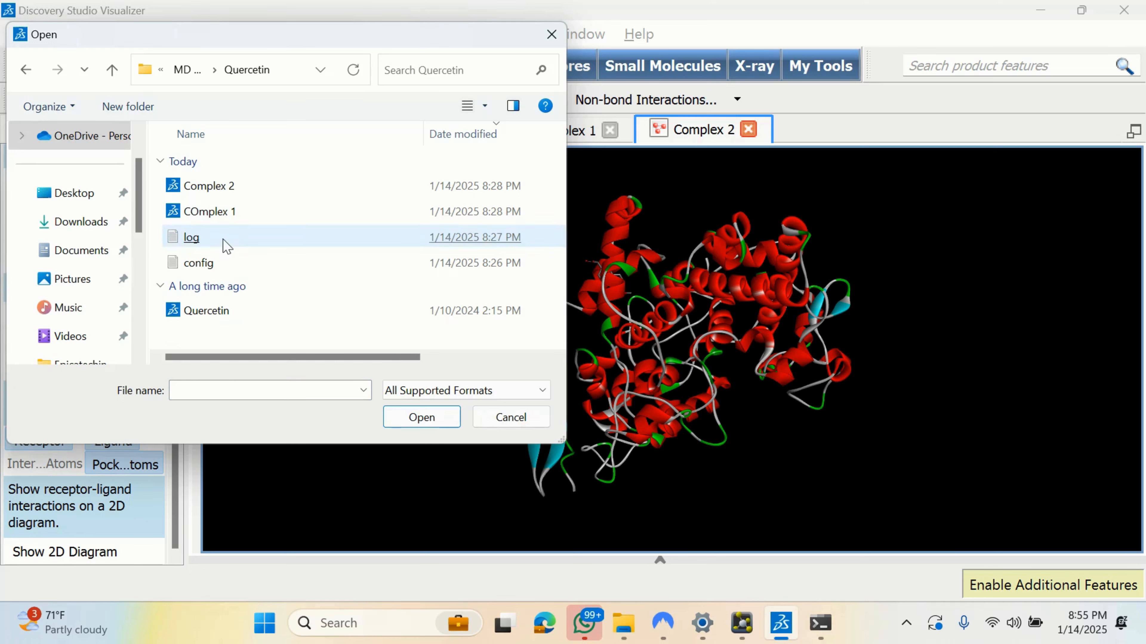
left_click(224, 245)
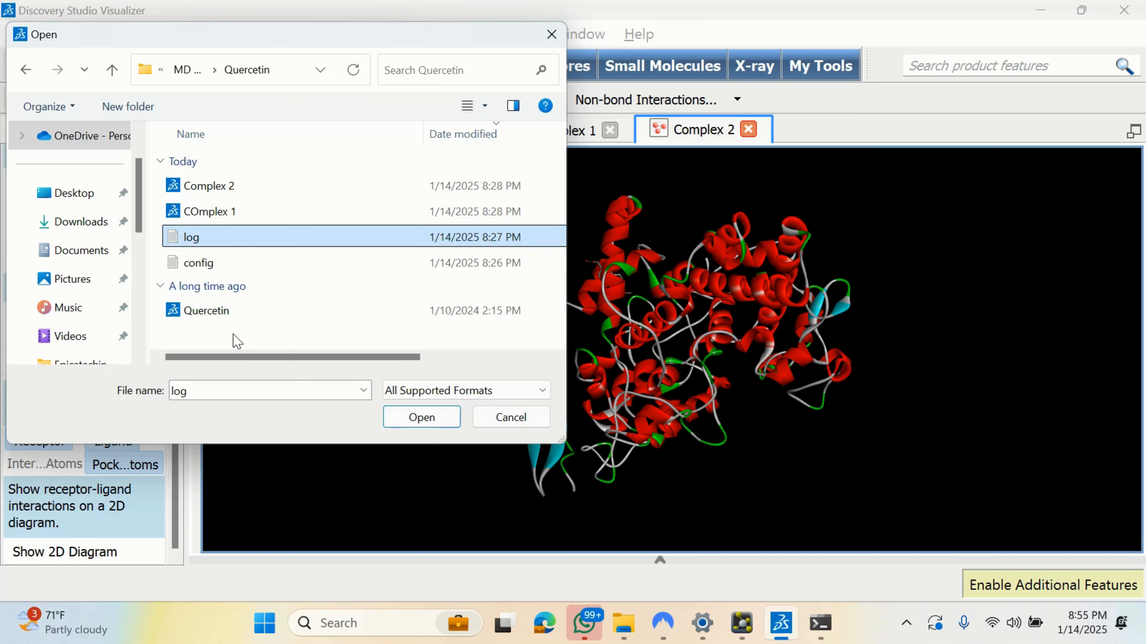
left_click(238, 341)
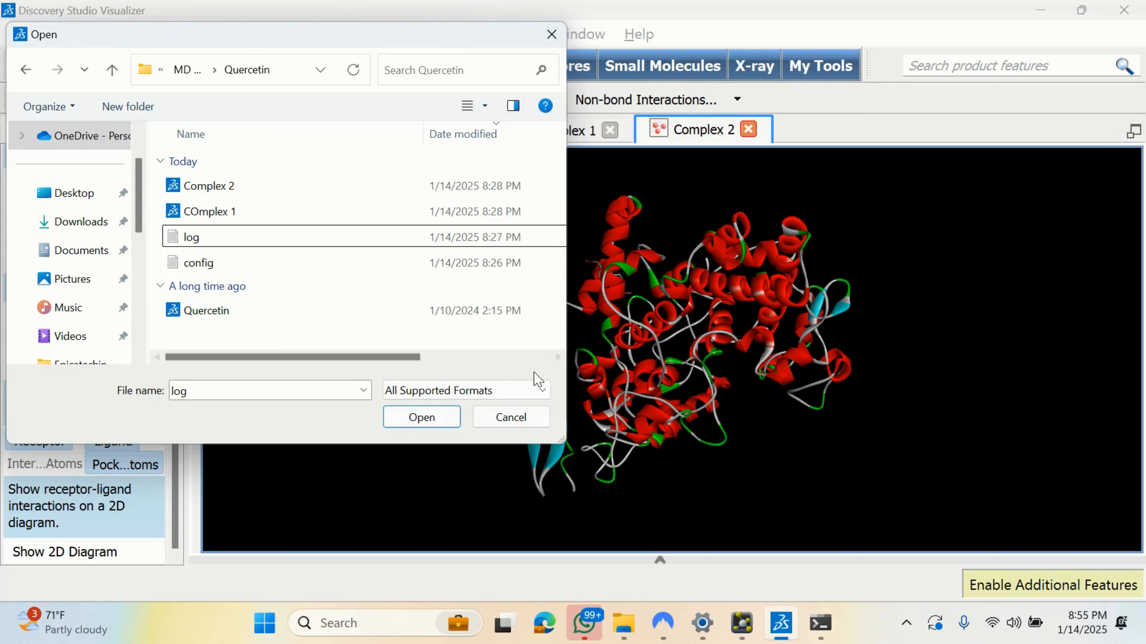
Step: Set the file type to All Files and select only the COmplex 1 file
left_click(540, 392)
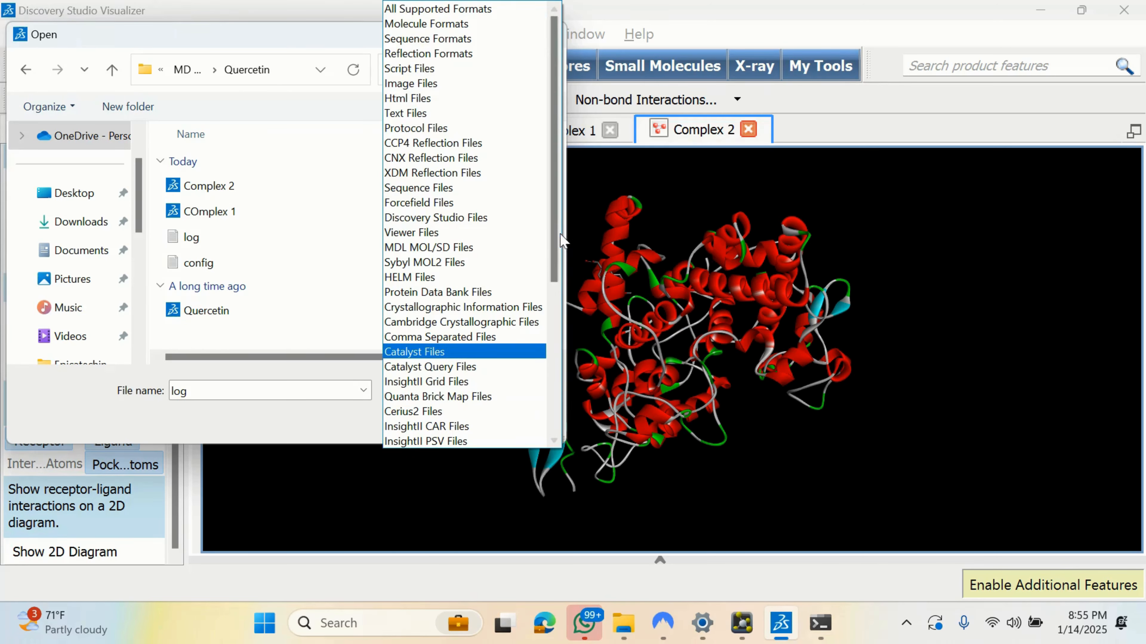
scroll(559, 240, "down", 6)
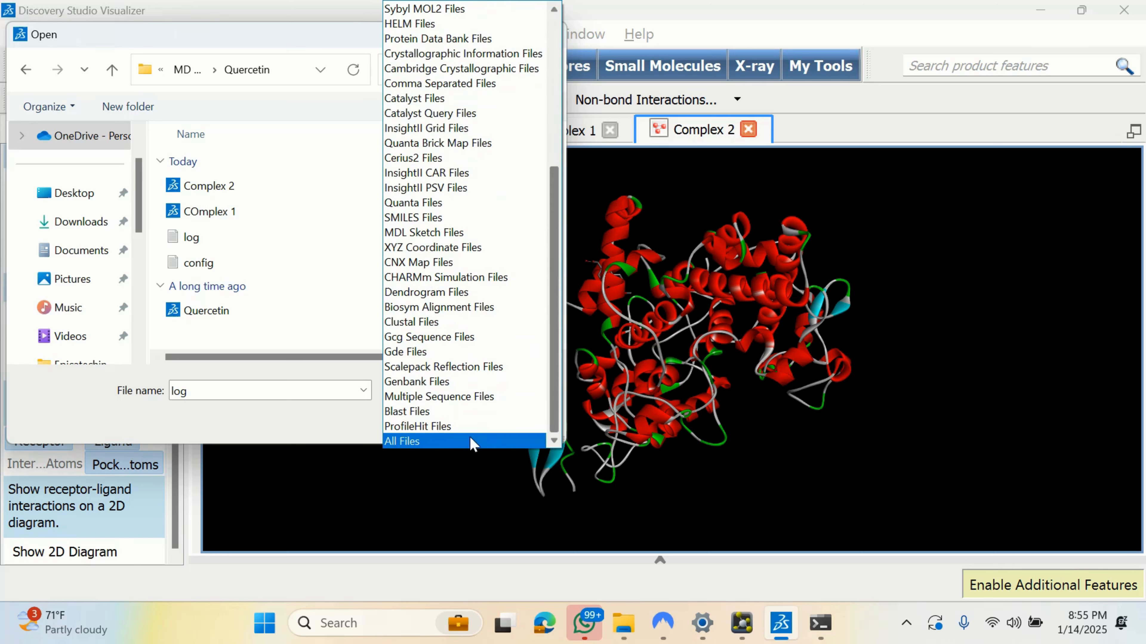
left_click(440, 442)
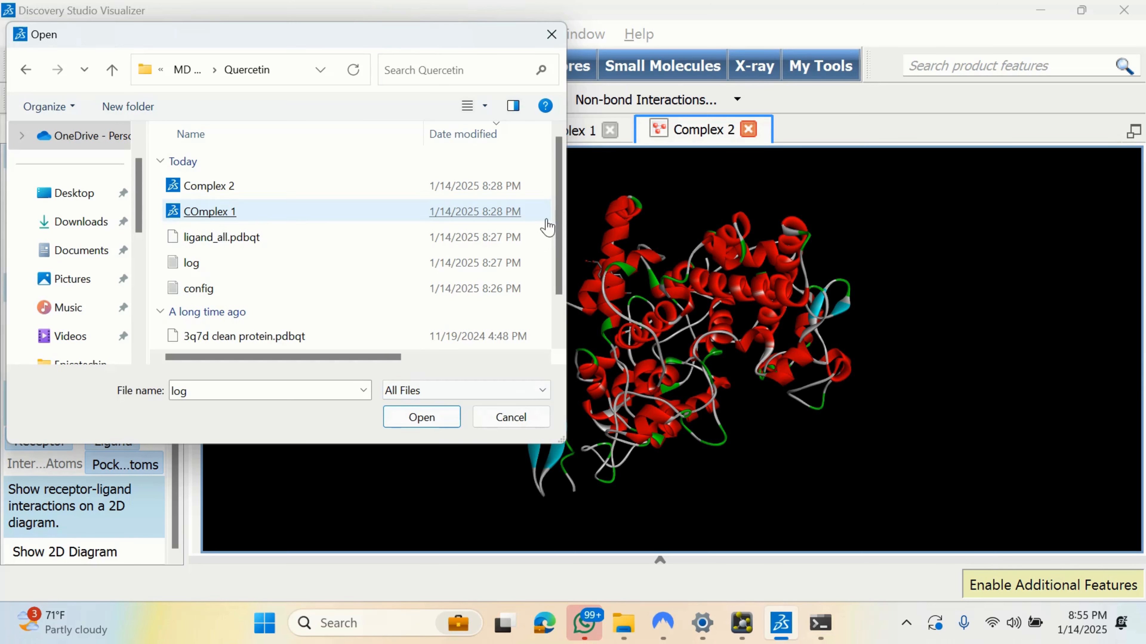
mouse_move(560, 228)
left_mouse_down()
mouse_move(559, 302)
mouse_move(559, 207)
left_mouse_up()
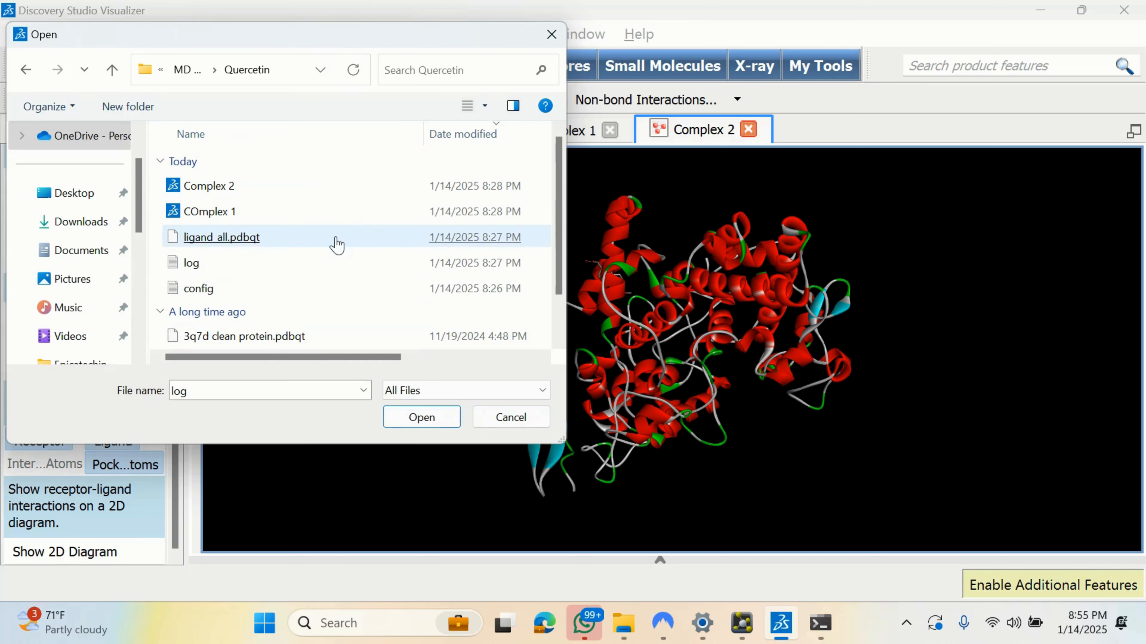
scroll(564, 233, "down", 2)
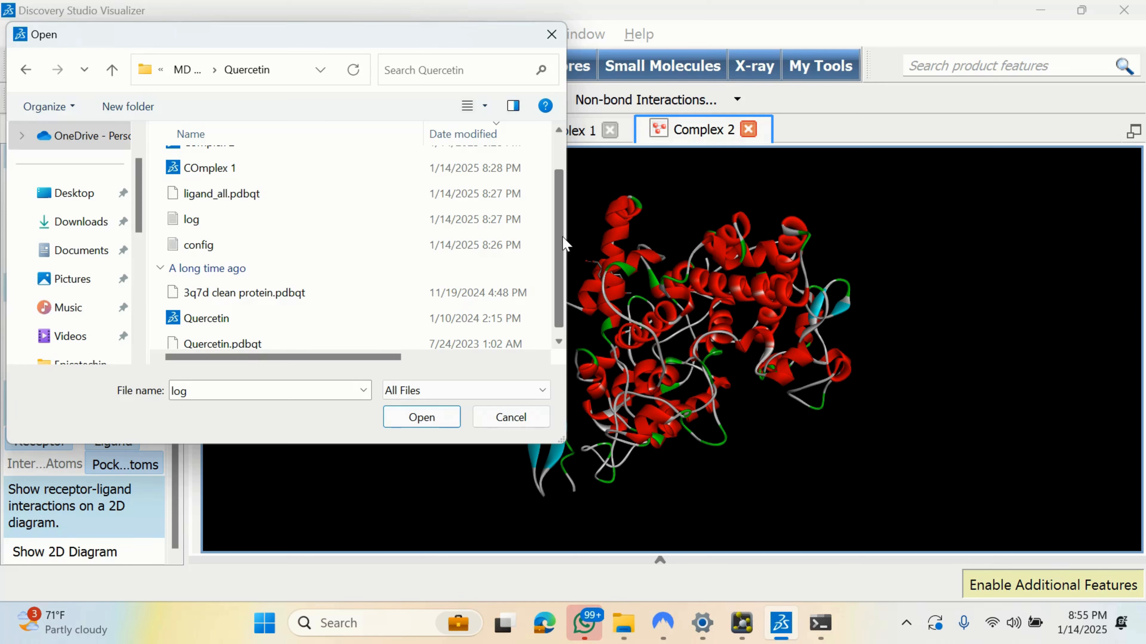
left_click_drag(564, 244, 560, 207)
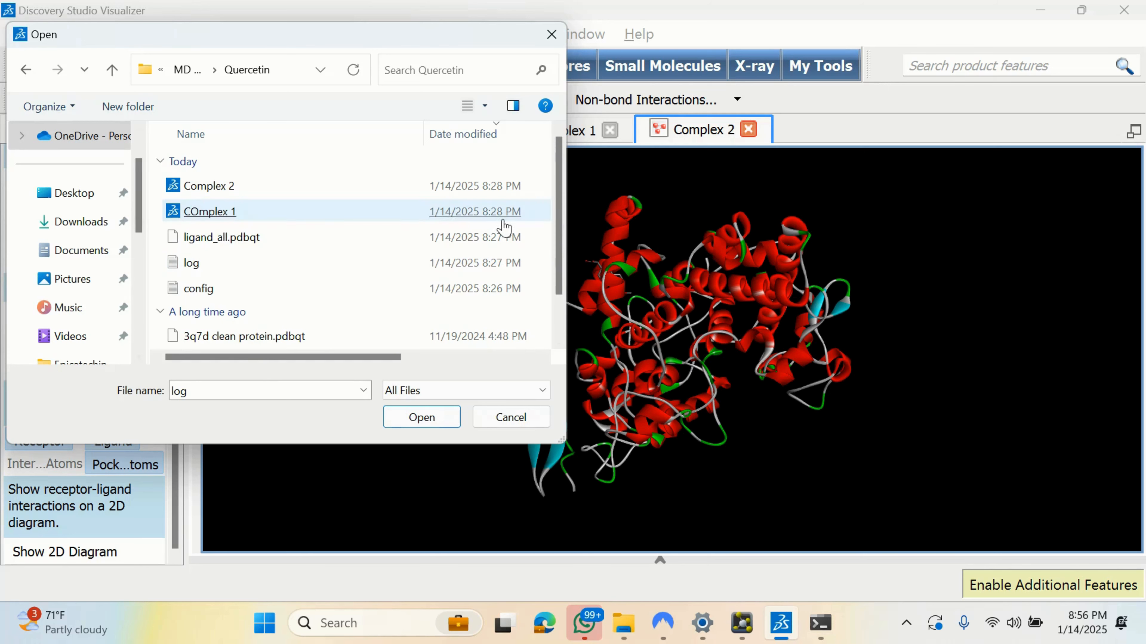
left_click_drag(564, 205, 563, 176)
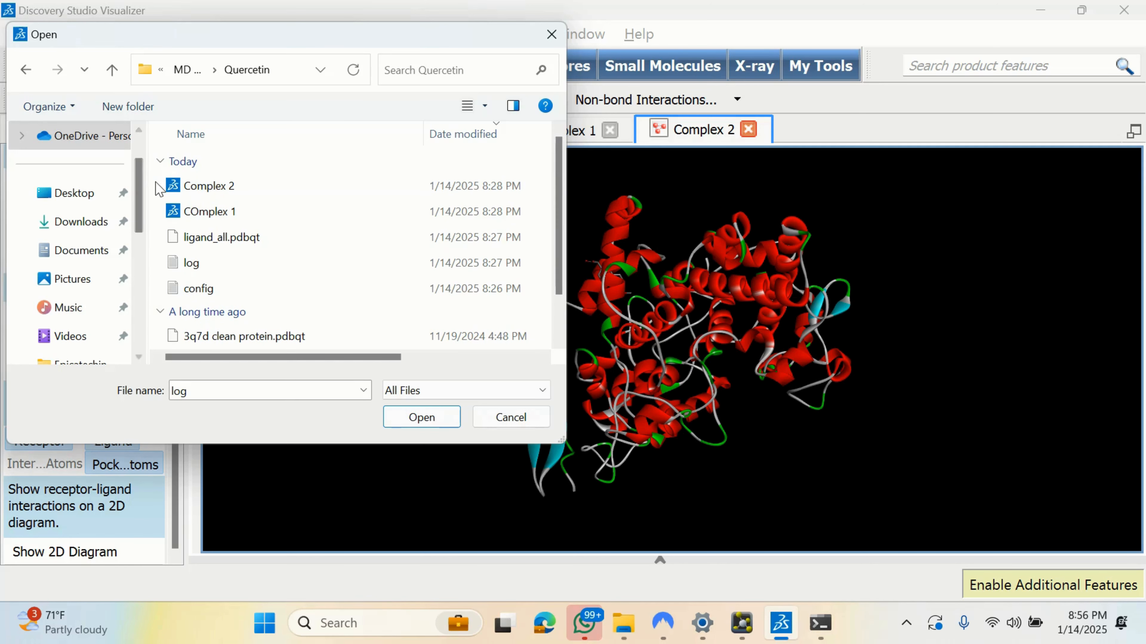
left_click_drag(157, 188, 153, 217)
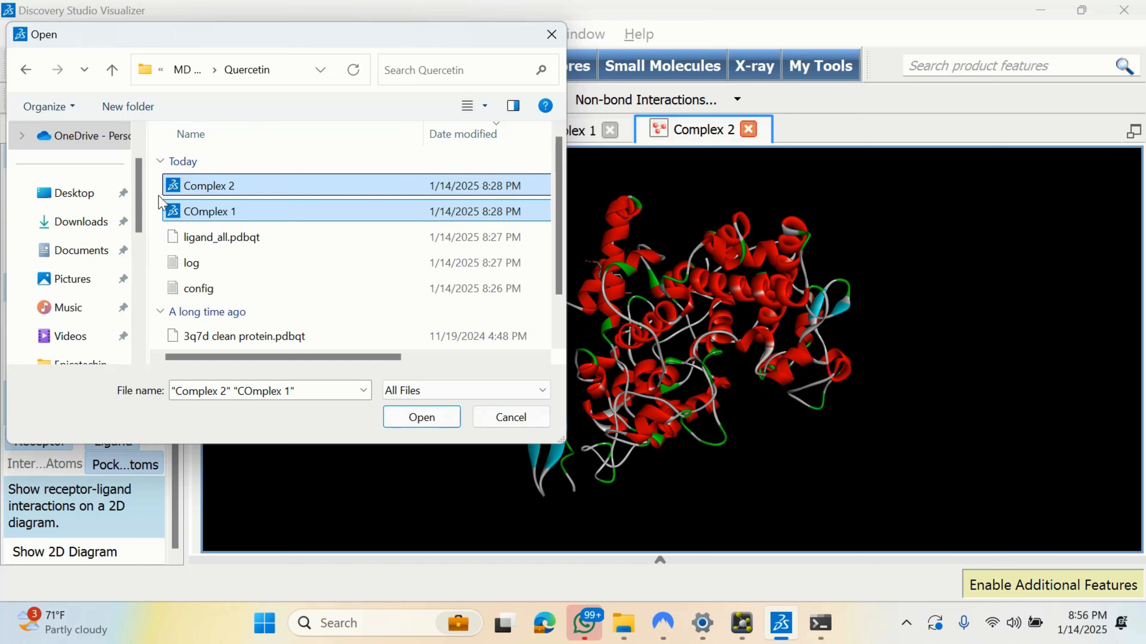
left_click(156, 209)
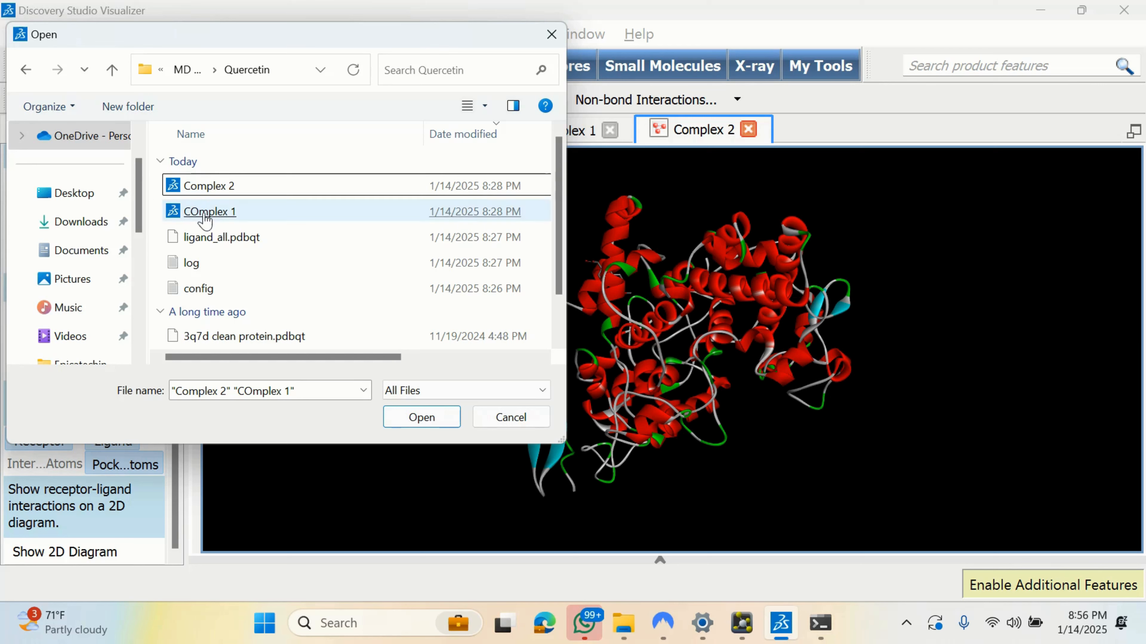
left_click(268, 212)
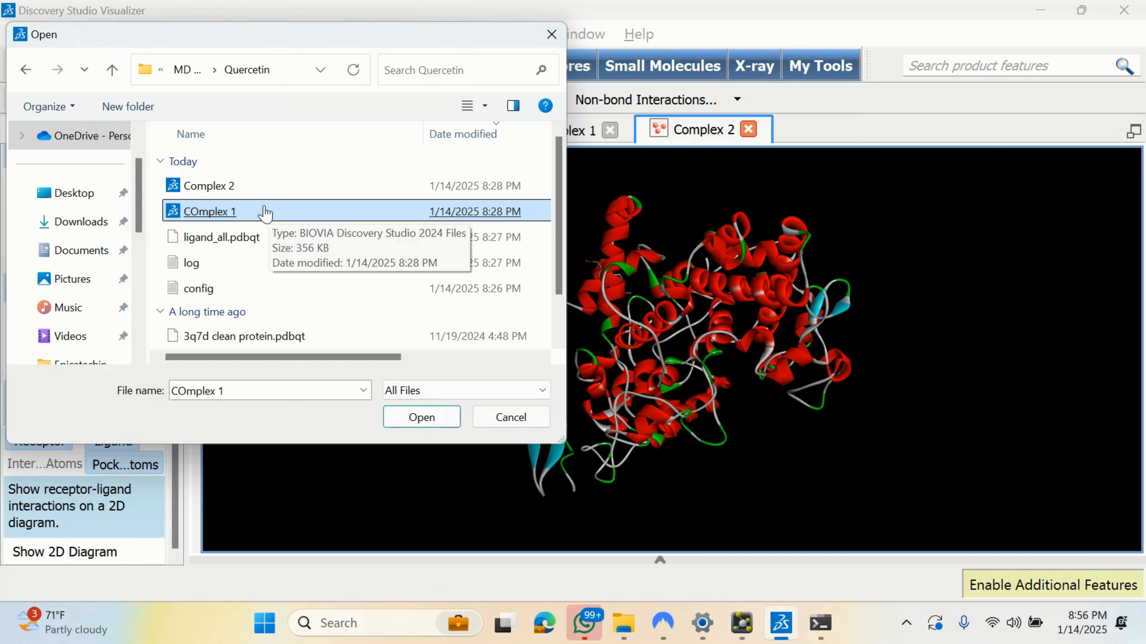
Step: Open COmplex 1, then close the Complex 2, Complex 1 and COmplex 1 documents
double_click(265, 212)
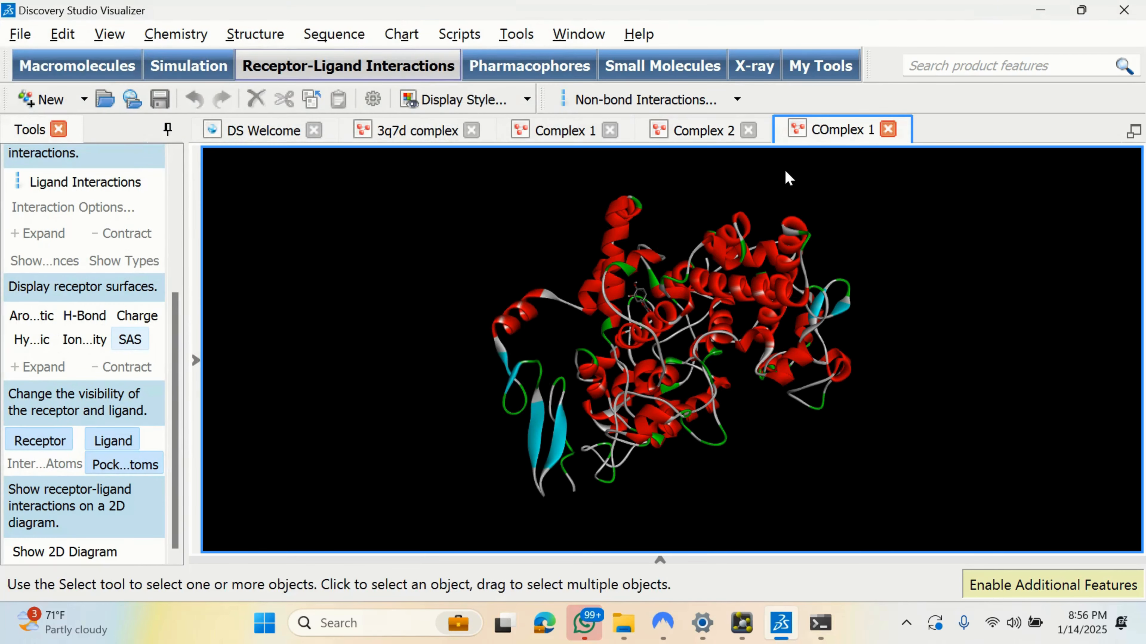
left_click(749, 130)
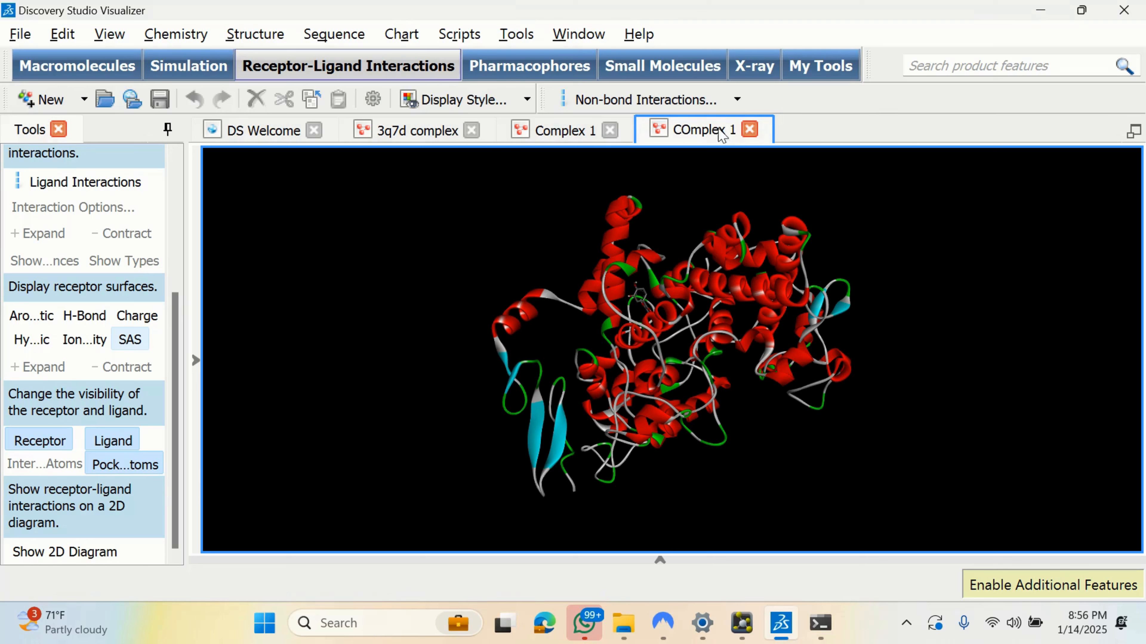
left_click(601, 131)
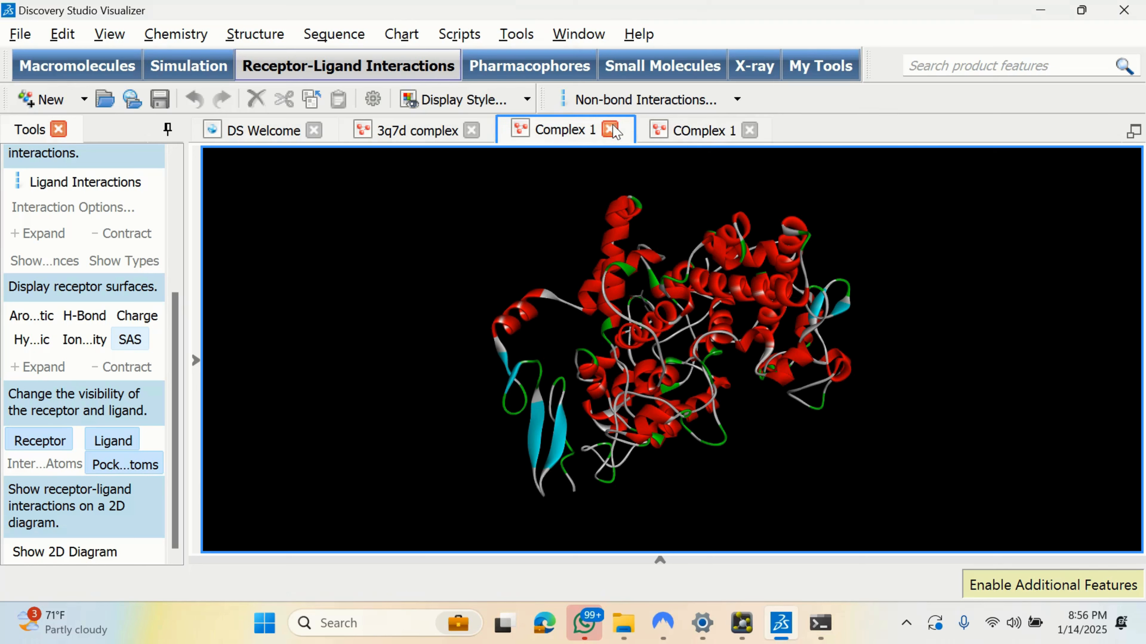
left_click(610, 131)
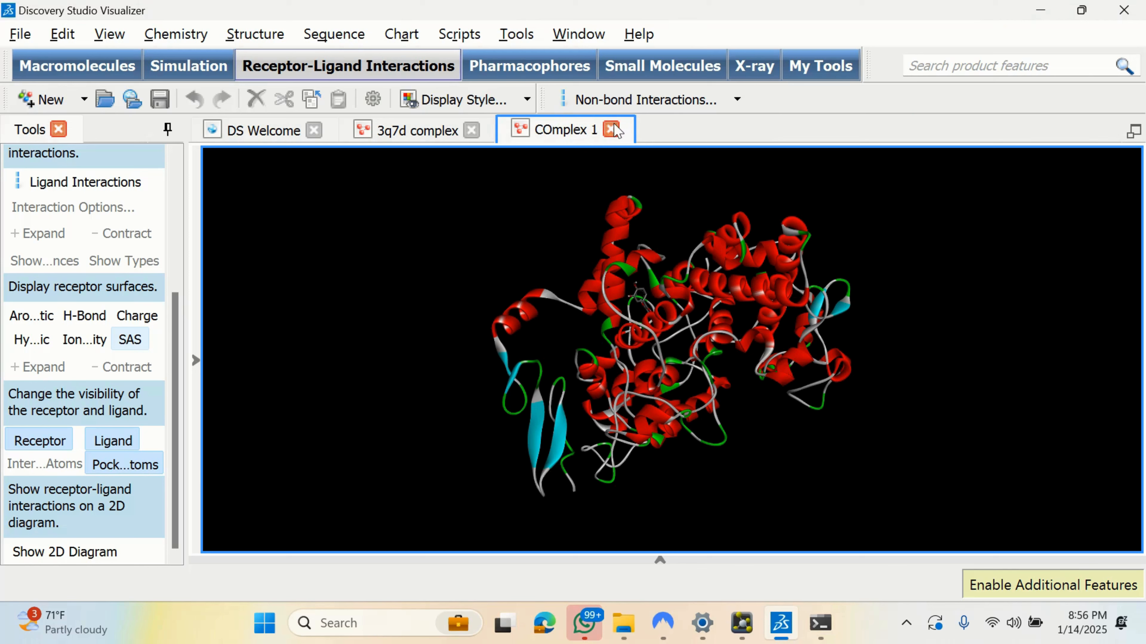
left_click(612, 130)
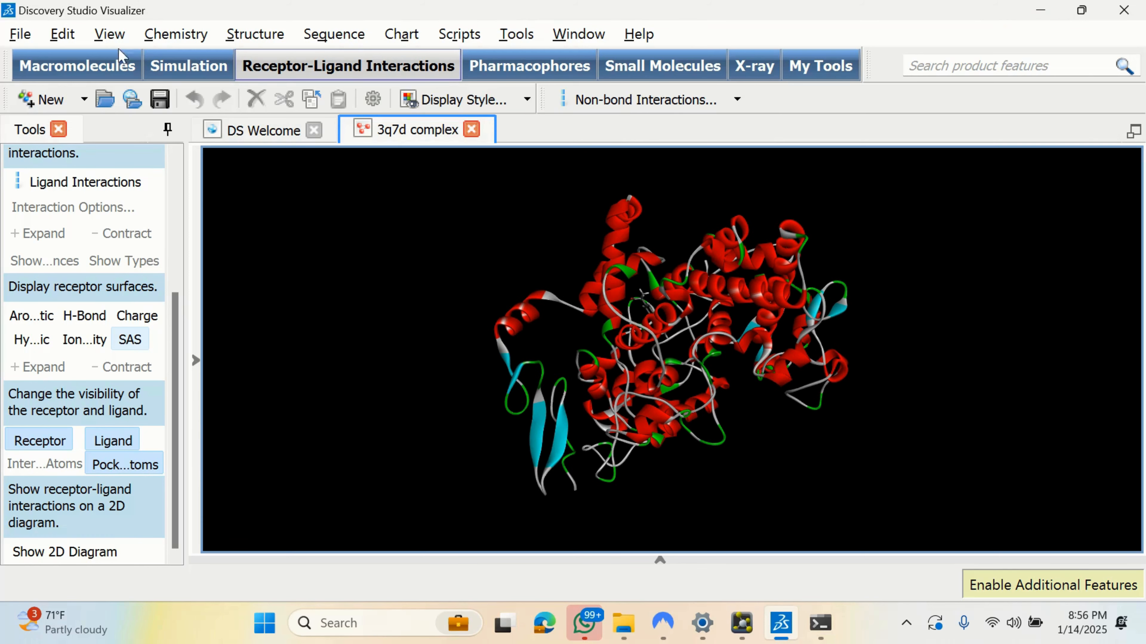
Step: Reopen COmplex 1 from the Quercetin folder via File > Open
left_click(20, 34)
left_click(100, 87)
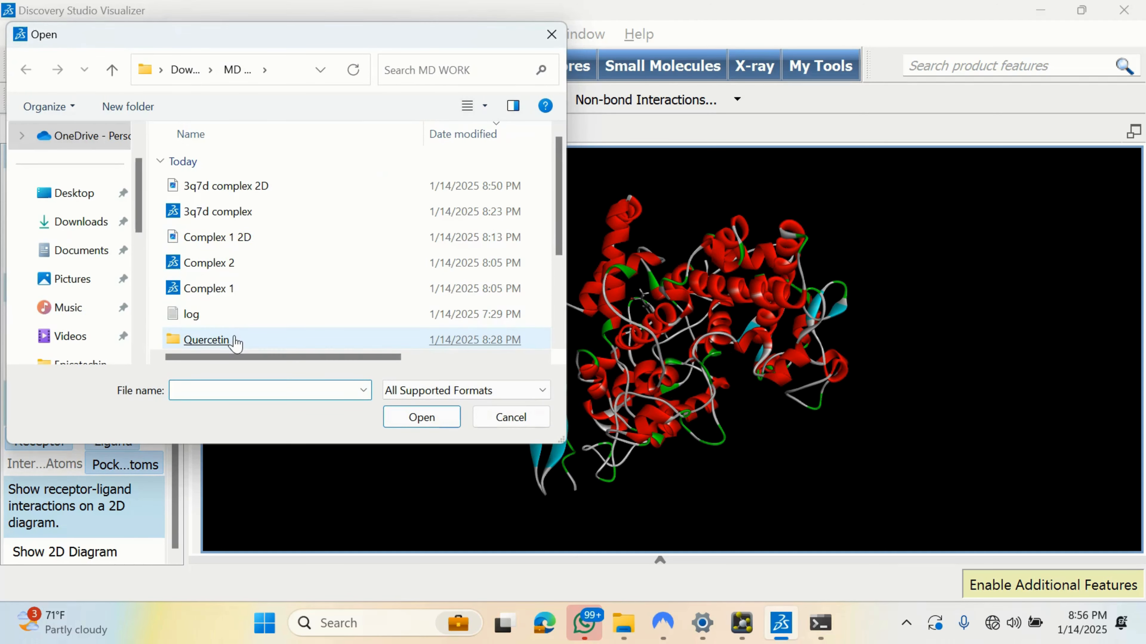
double_click(235, 340)
double_click(269, 216)
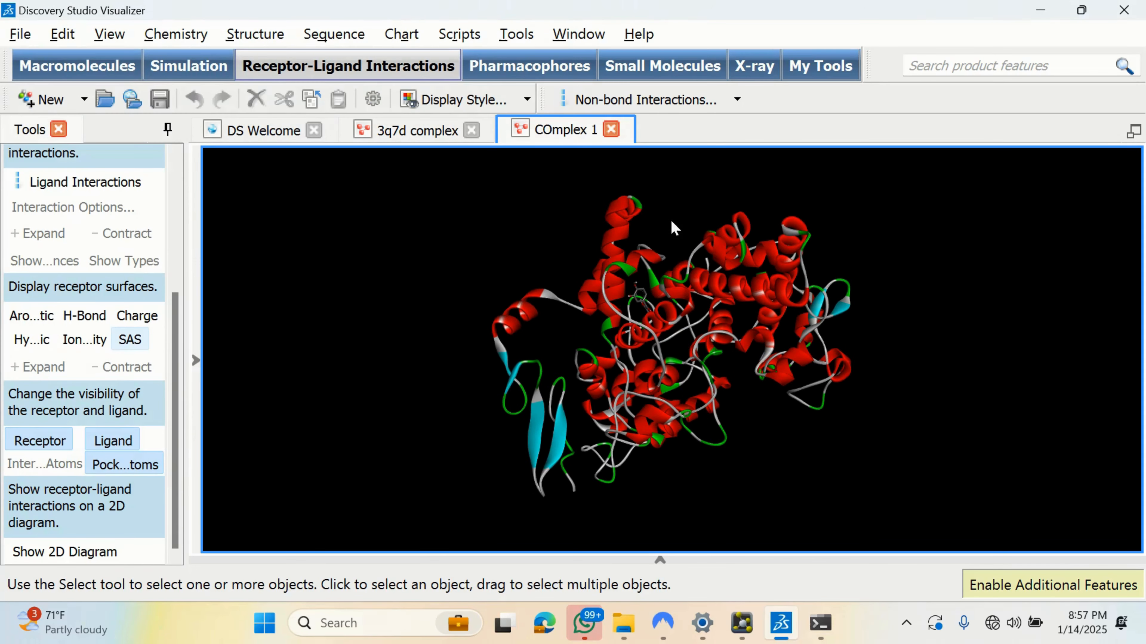
left_click(77, 551)
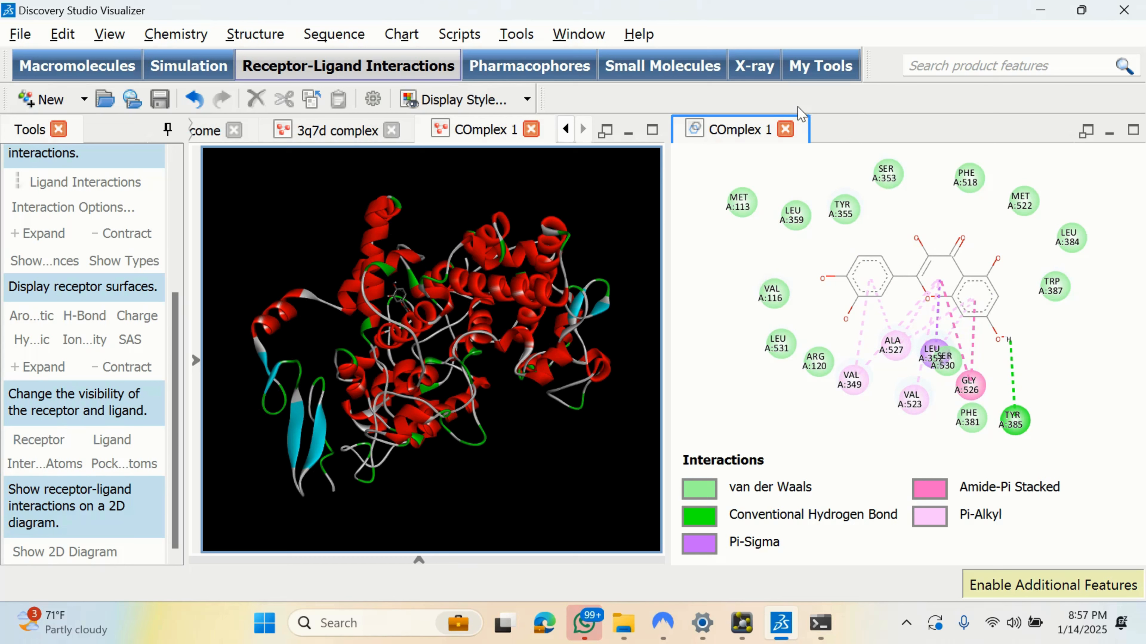
left_click(787, 129)
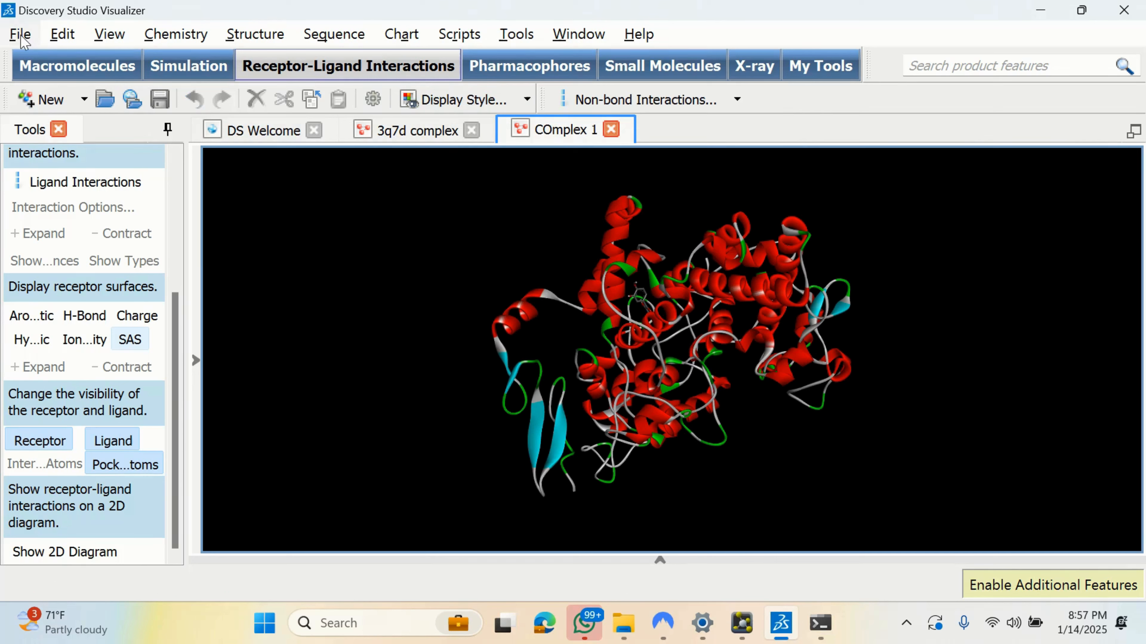
Step: Replace COmplex 1 with Quercetin\Complex 2 and show its 2D receptor–ligand interaction diagram
left_click(612, 129)
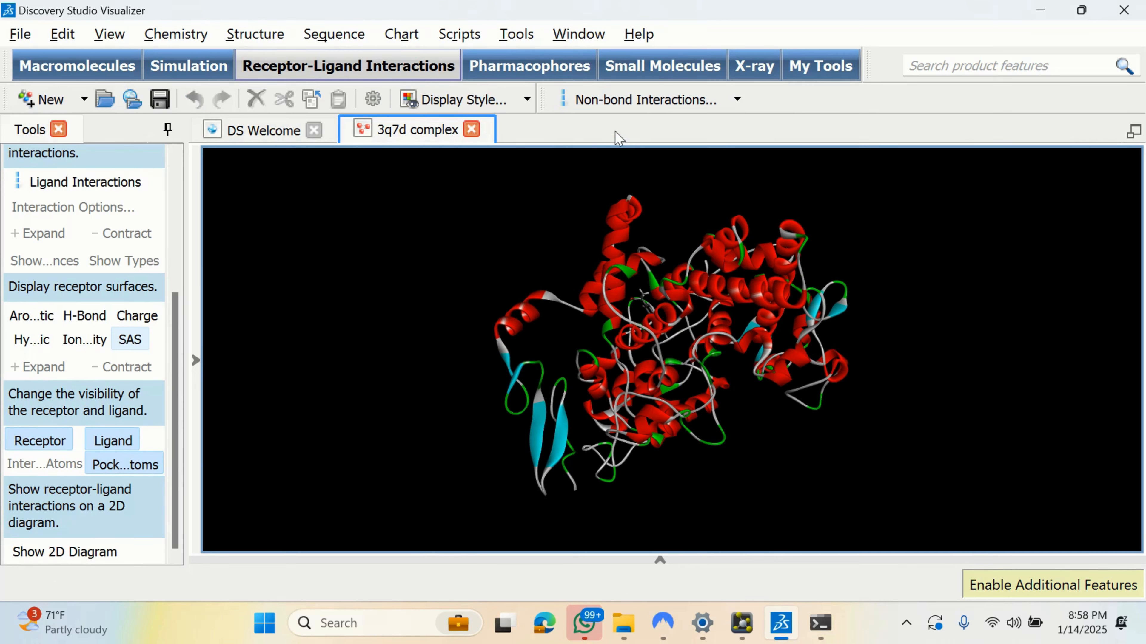
left_click(20, 34)
left_click(56, 86)
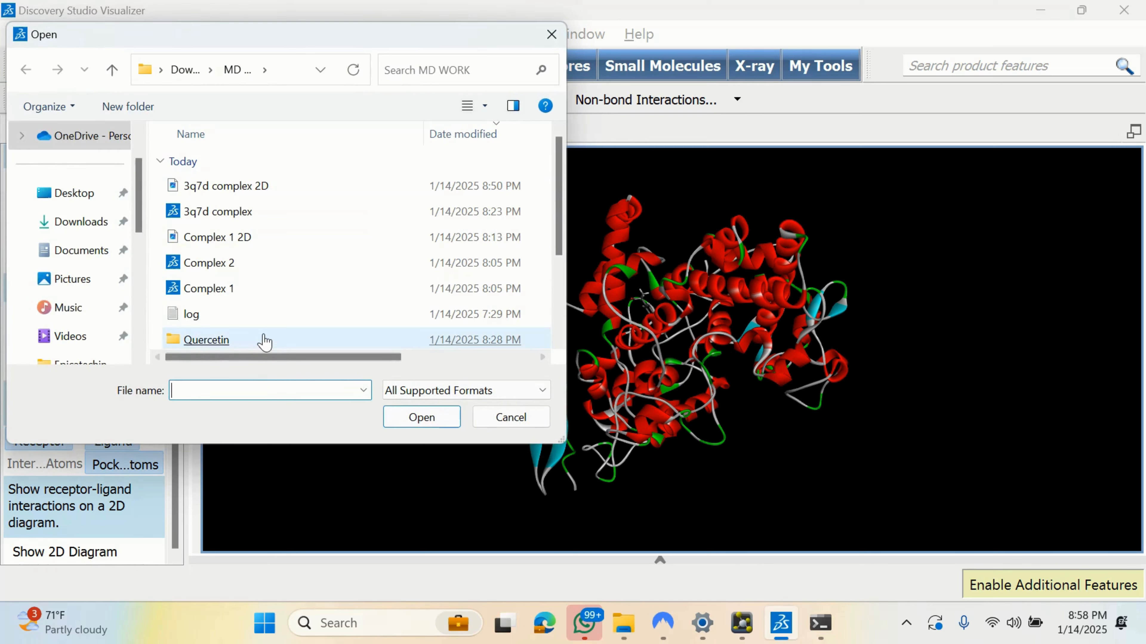
double_click(264, 341)
left_click(266, 186)
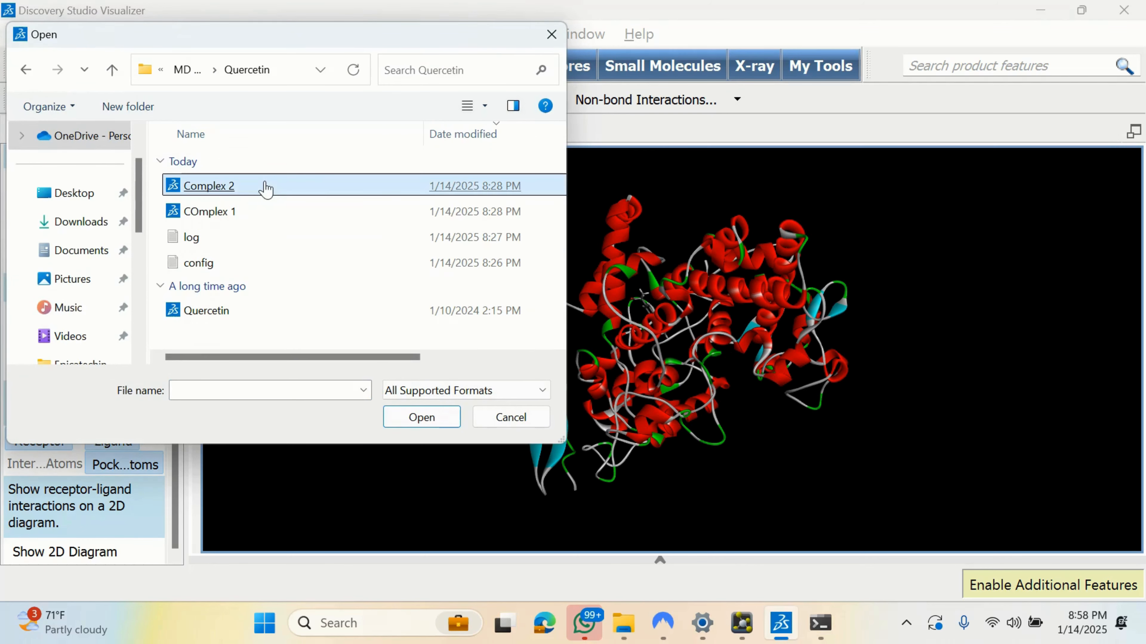
double_click(266, 187)
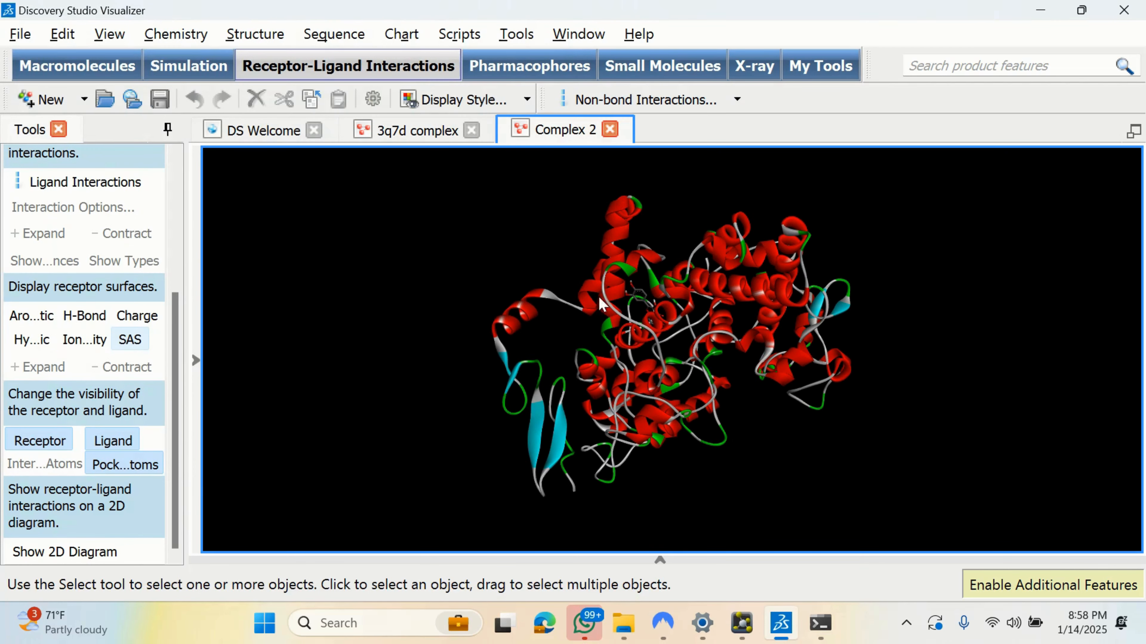
left_click(95, 554)
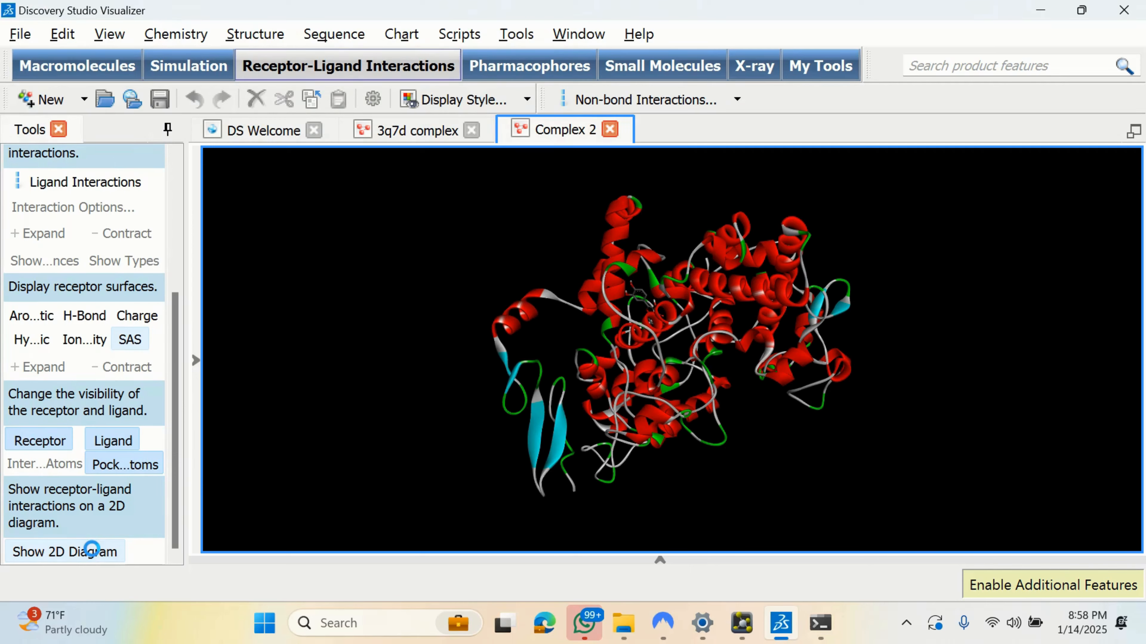